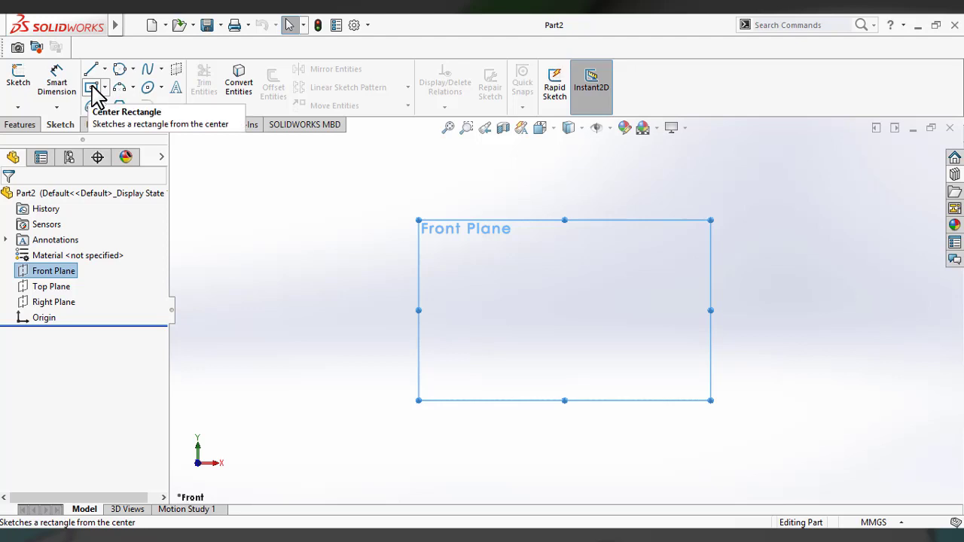
- Browse Tools > Sketch Entities, then choose Corner Rectangle from the Sketch tab's rectangle flyout
{"action": "mouse_move", "coordinate": [114, 29]}
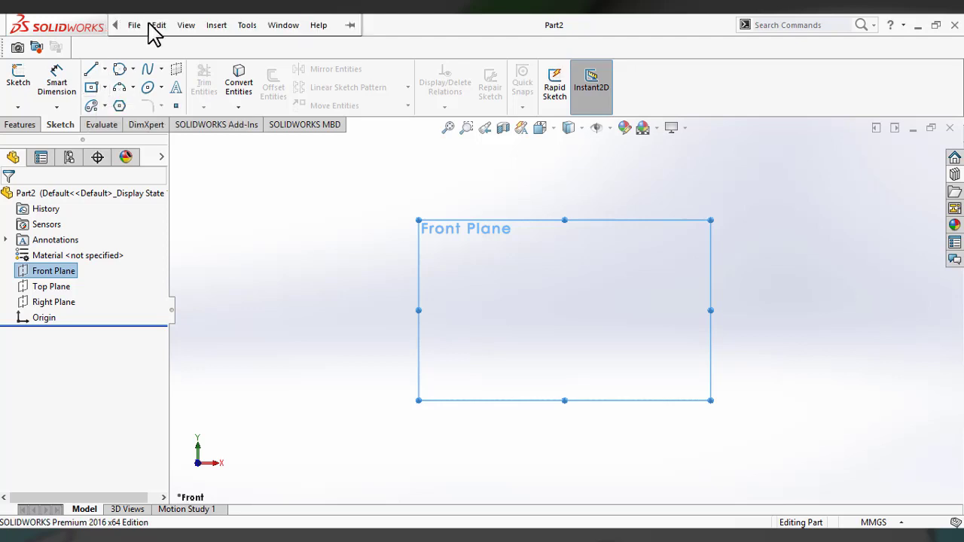
{"action": "left_click", "coordinate": [216, 25]}
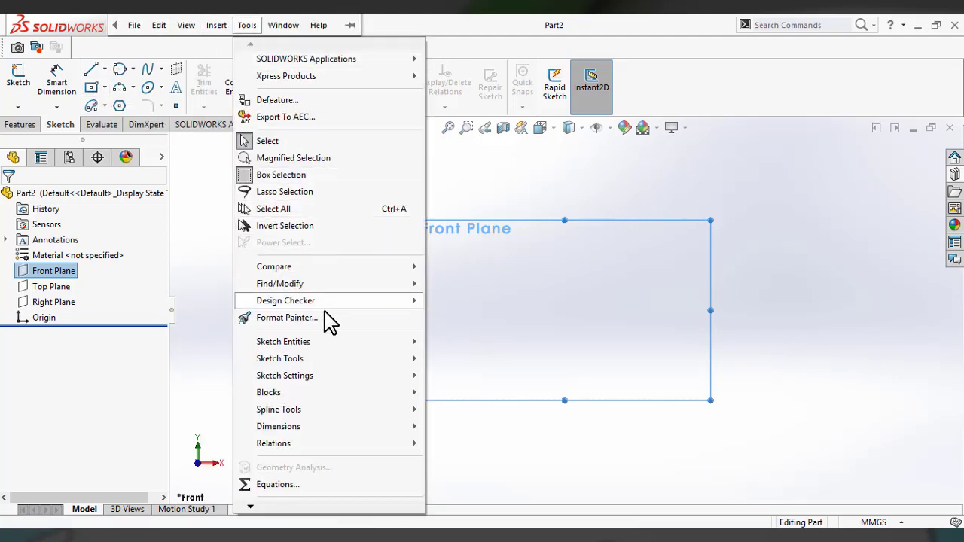
{"action": "mouse_move", "coordinate": [316, 343]}
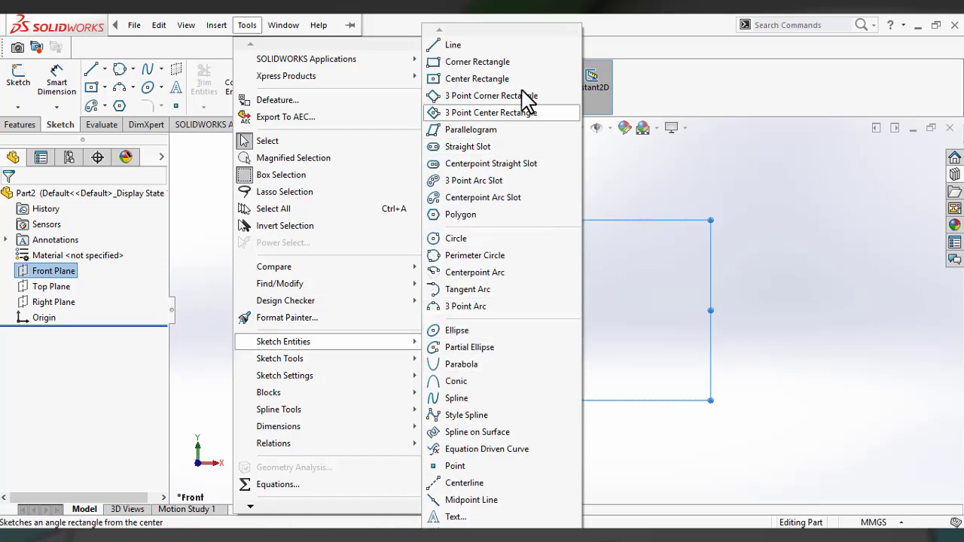
{"action": "left_click", "coordinate": [757, 234]}
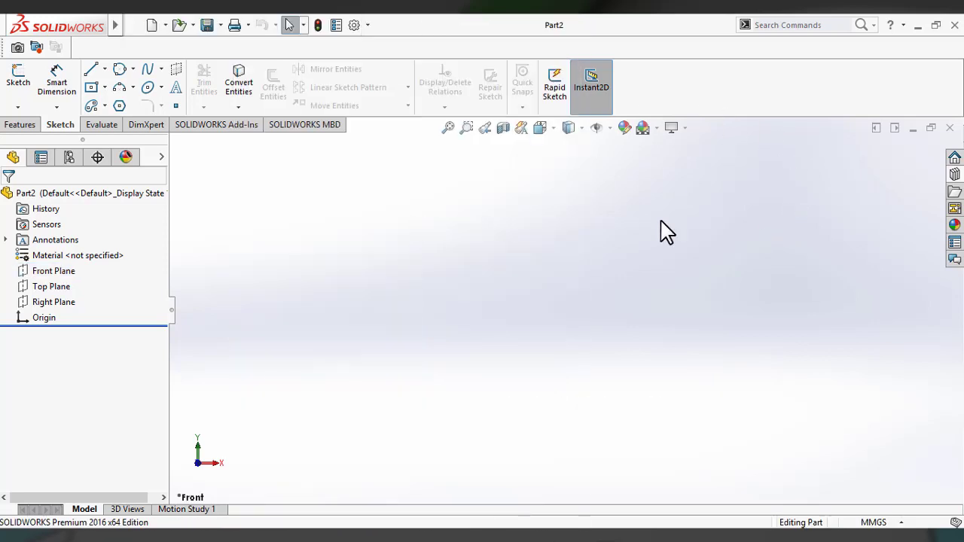
{"action": "left_click", "coordinate": [105, 87]}
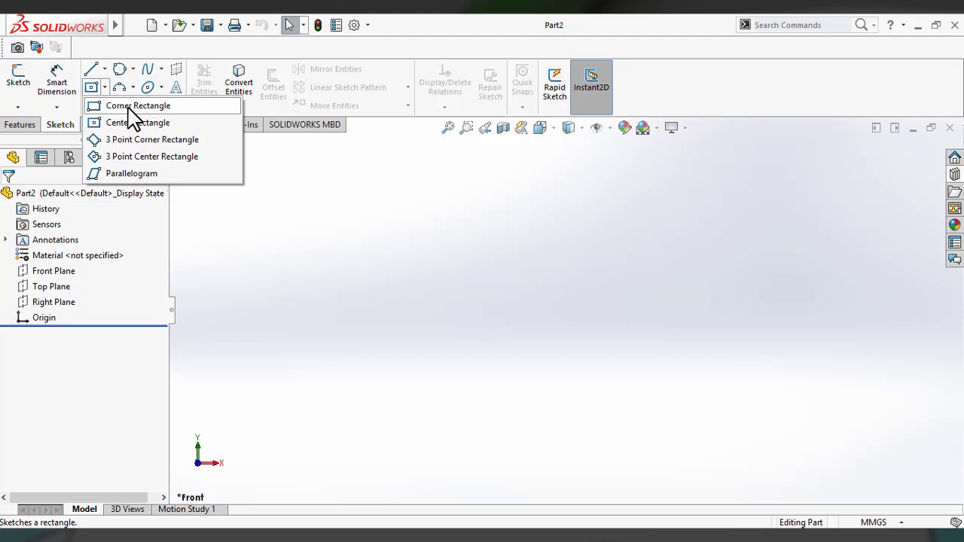
{"action": "left_click", "coordinate": [129, 107]}
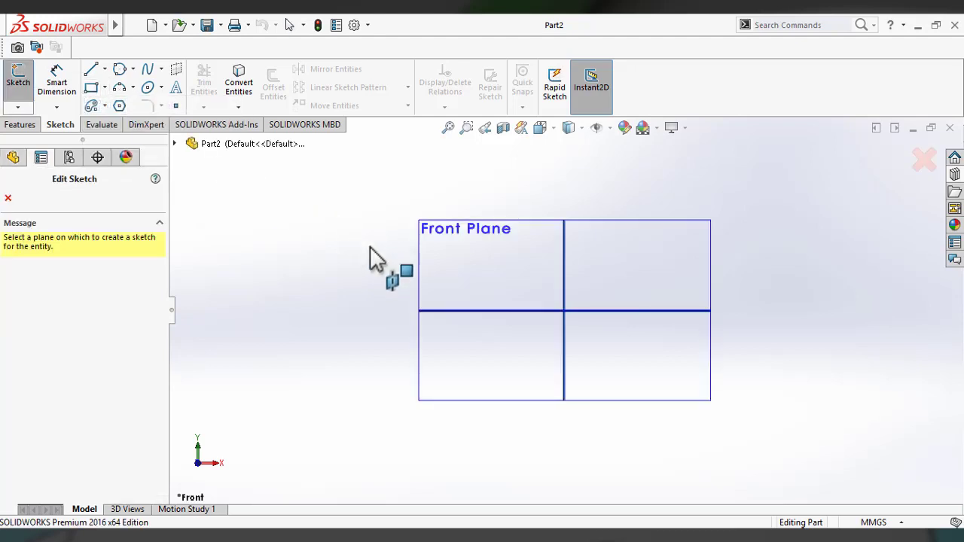
- Draw a corner rectangle on the Front Plane from the origin, extending up and right
{"action": "left_click", "coordinate": [488, 272]}
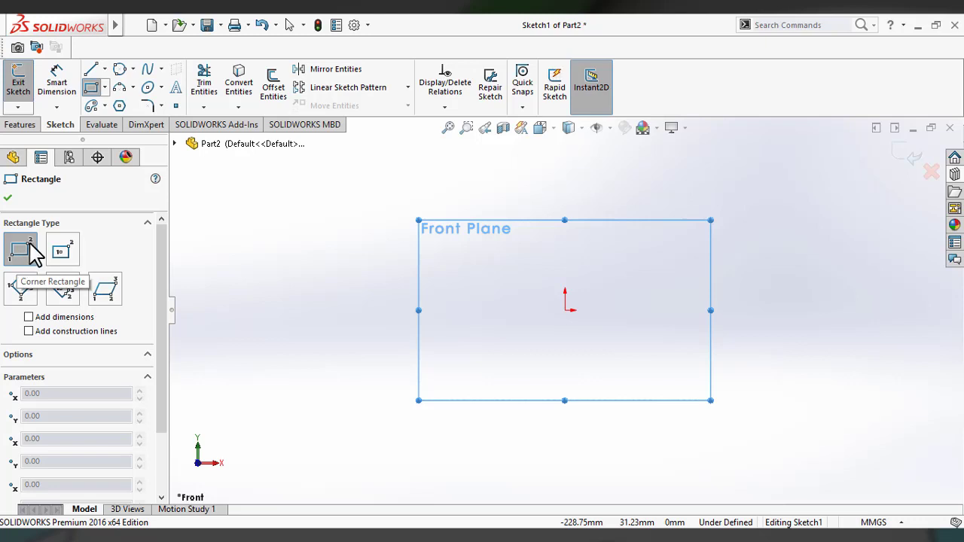
{"action": "left_click", "coordinate": [565, 310]}
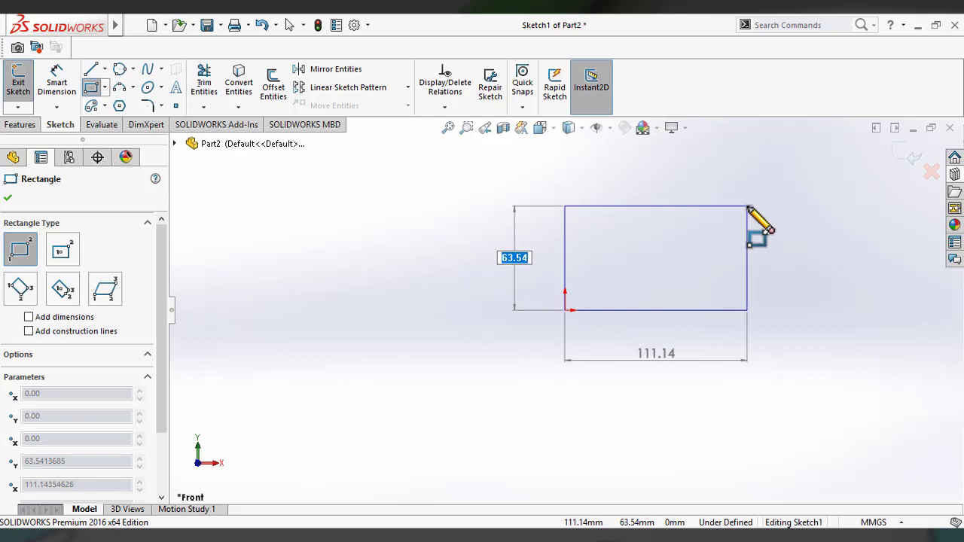
{"action": "left_click", "coordinate": [748, 206]}
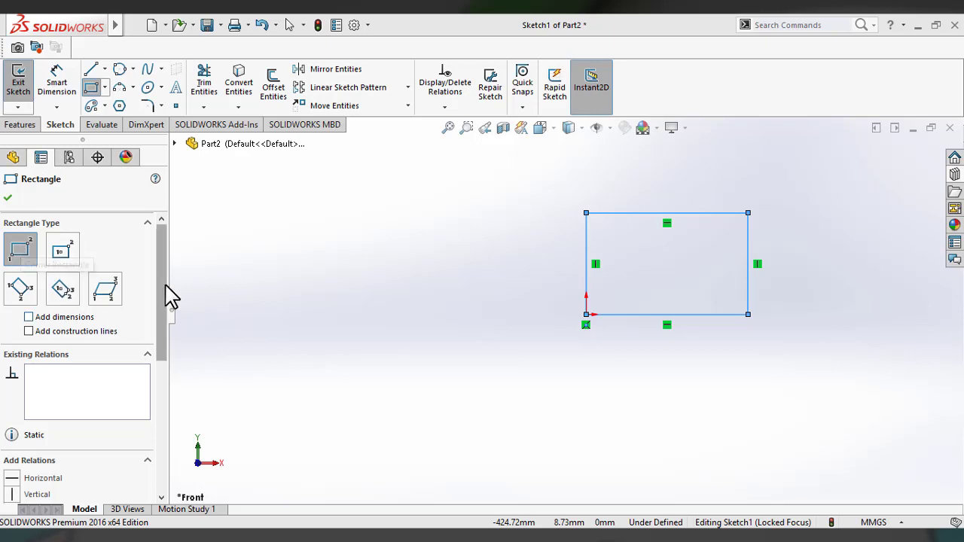
- Scroll the Rectangle PropertyManager and zoom in on the rectangle's origin corner
{"action": "scroll", "coordinate": [168, 301], "scroll_direction": "down", "scroll_amount": 2}
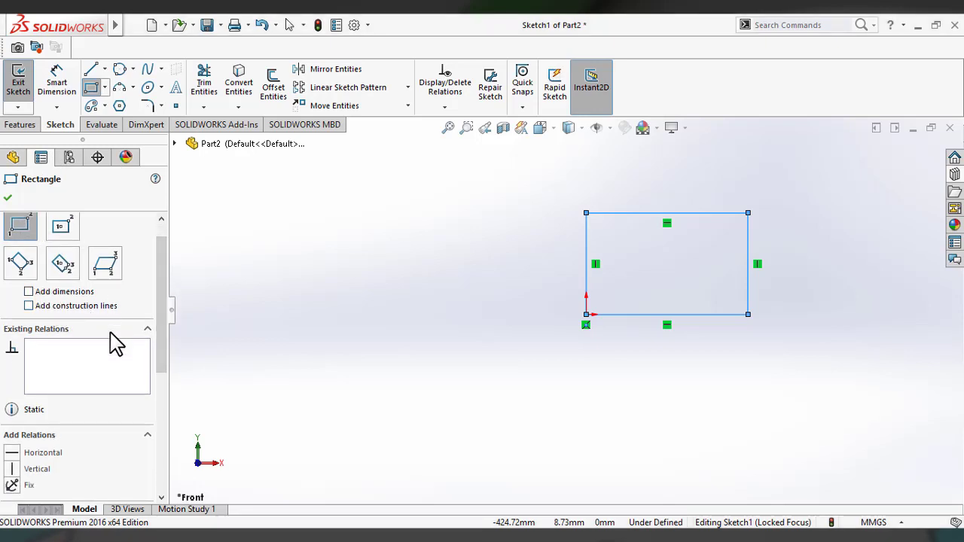
{"action": "left_click_drag", "start_coordinate": [159, 299], "coordinate": [173, 333]}
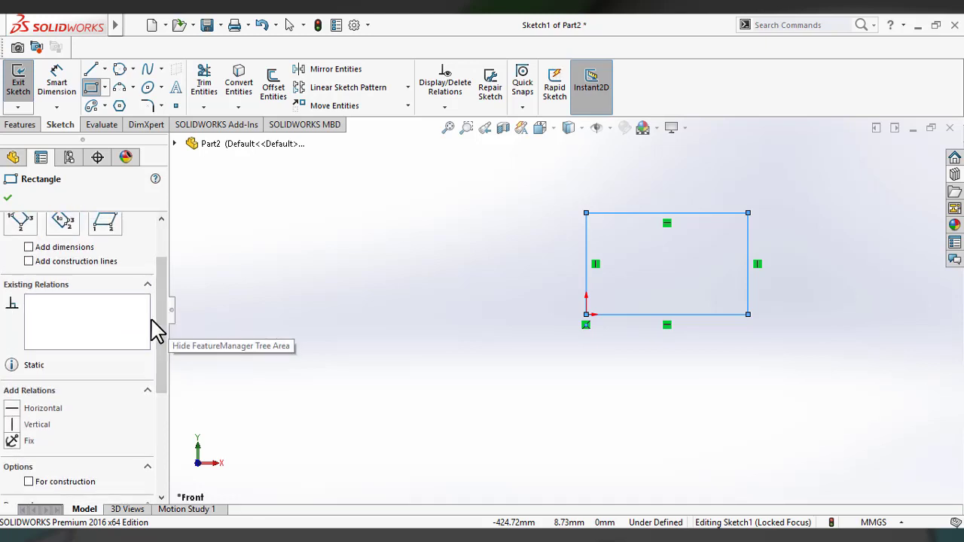
{"action": "scroll", "coordinate": [155, 329], "scroll_direction": "down", "scroll_amount": 1}
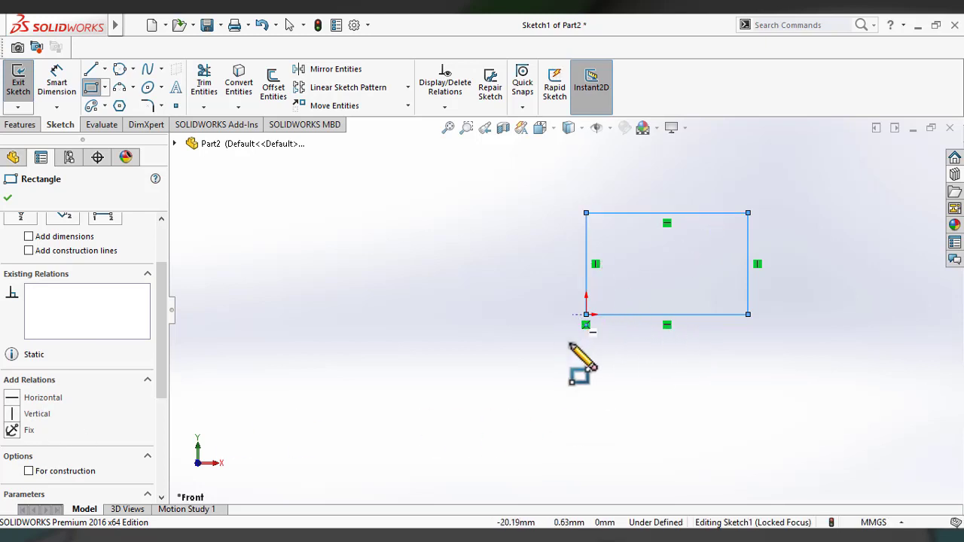
{"action": "scroll", "coordinate": [595, 322], "scroll_direction": "down", "scroll_amount": 8}
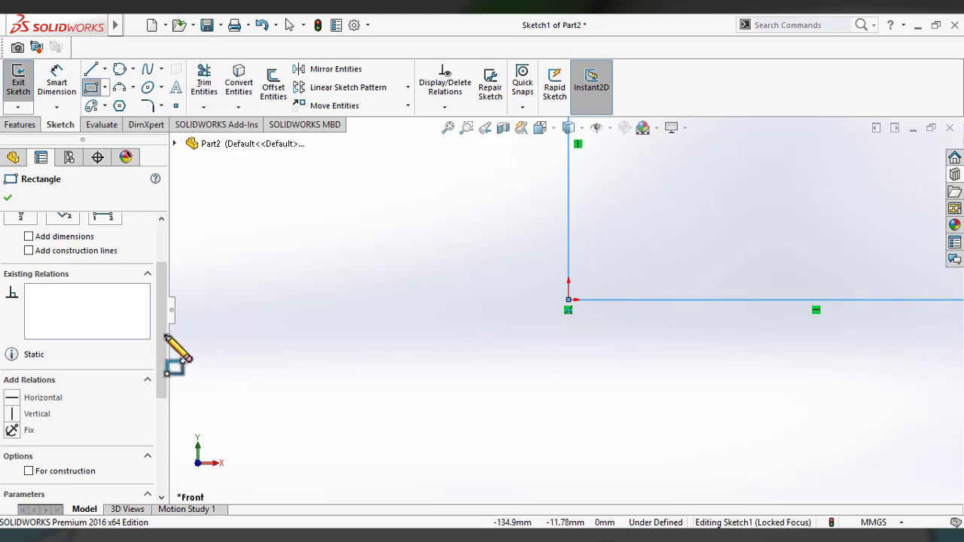
{"action": "left_click_drag", "start_coordinate": [161, 338], "coordinate": [160, 388]}
- Switch the rectangle to construction geometry and back to solid lines, then accept it
{"action": "left_click", "coordinate": [28, 374]}
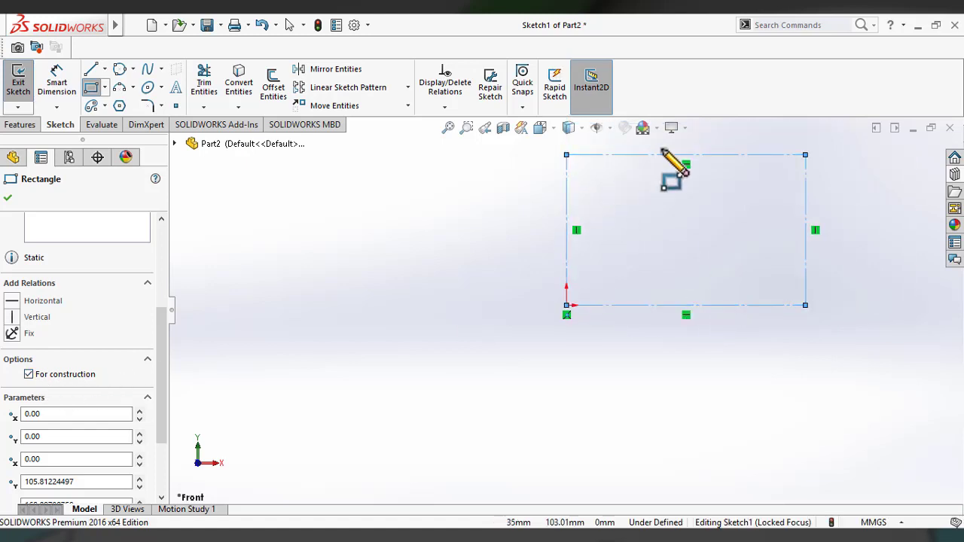
{"action": "left_click", "coordinate": [28, 374]}
{"action": "left_click_drag", "start_coordinate": [164, 351], "coordinate": [165, 408]}
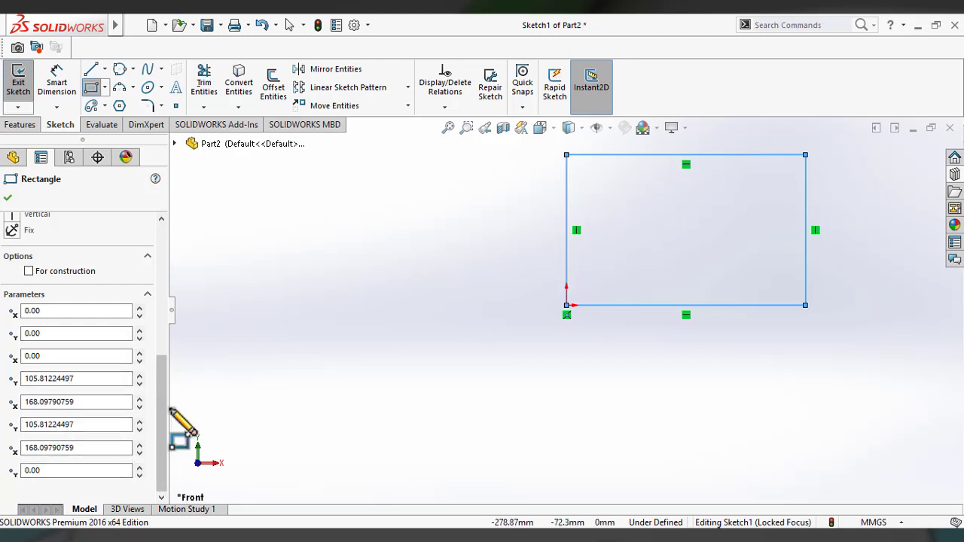
{"action": "left_click_drag", "start_coordinate": [164, 413], "coordinate": [25, 189]}
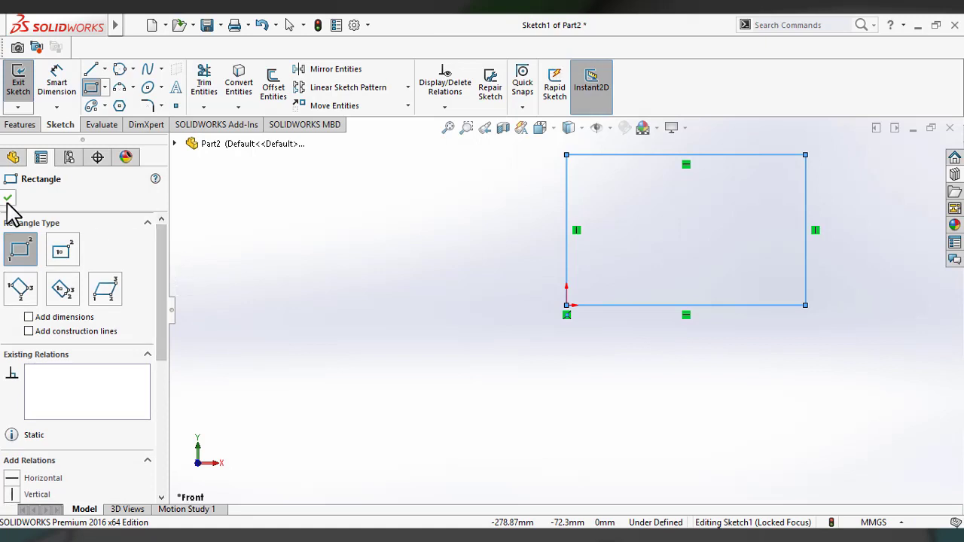
{"action": "left_click", "coordinate": [8, 199]}
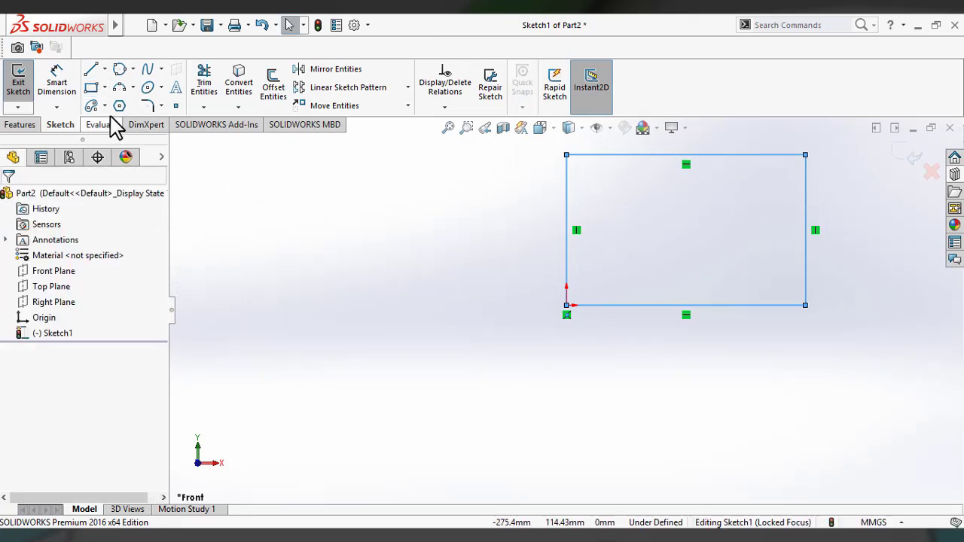
- Smart-dimension the rectangle's right edge to 100 mm and bottom edge to 150 mm
{"action": "left_click", "coordinate": [65, 96]}
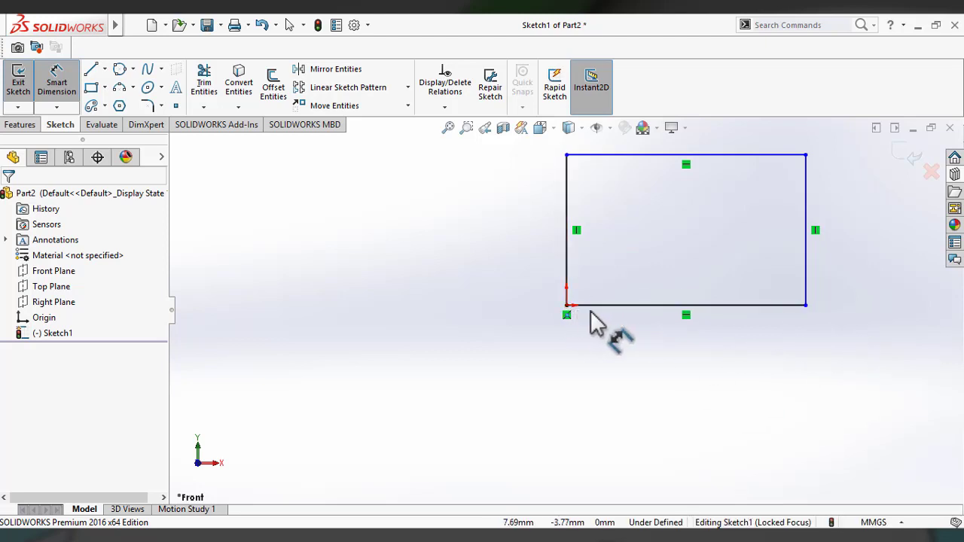
{"action": "left_click", "coordinate": [807, 276]}
{"action": "left_click", "coordinate": [881, 267]}
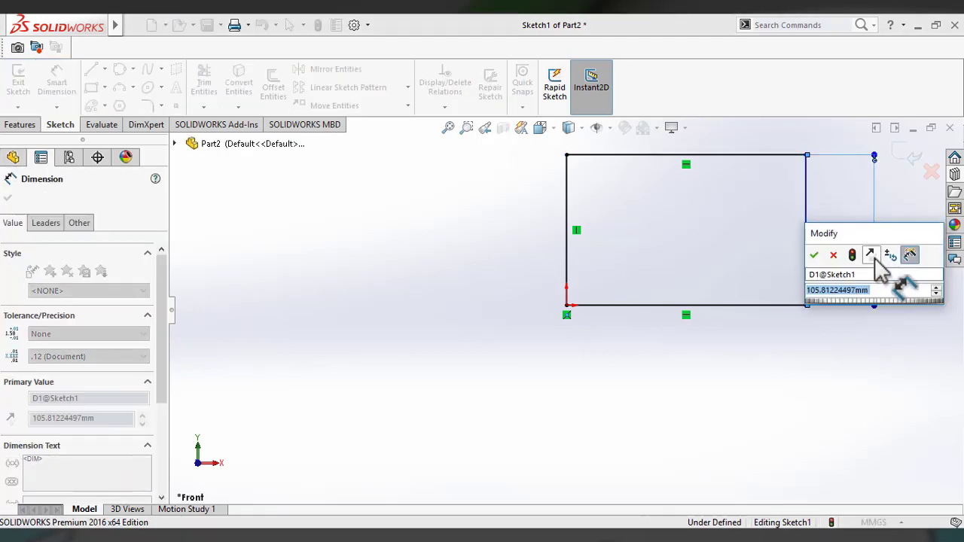
{"action": "type", "text": "100"}
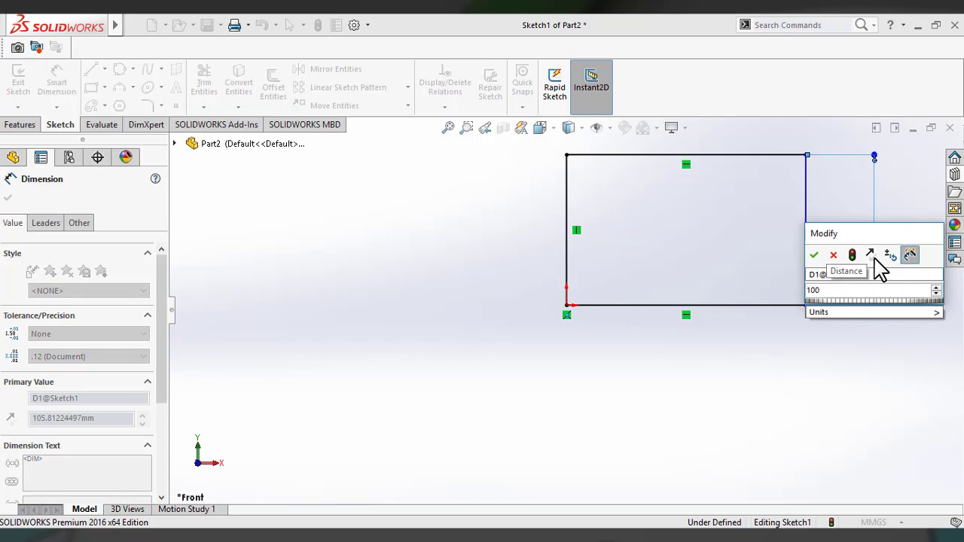
{"action": "left_click", "coordinate": [814, 254]}
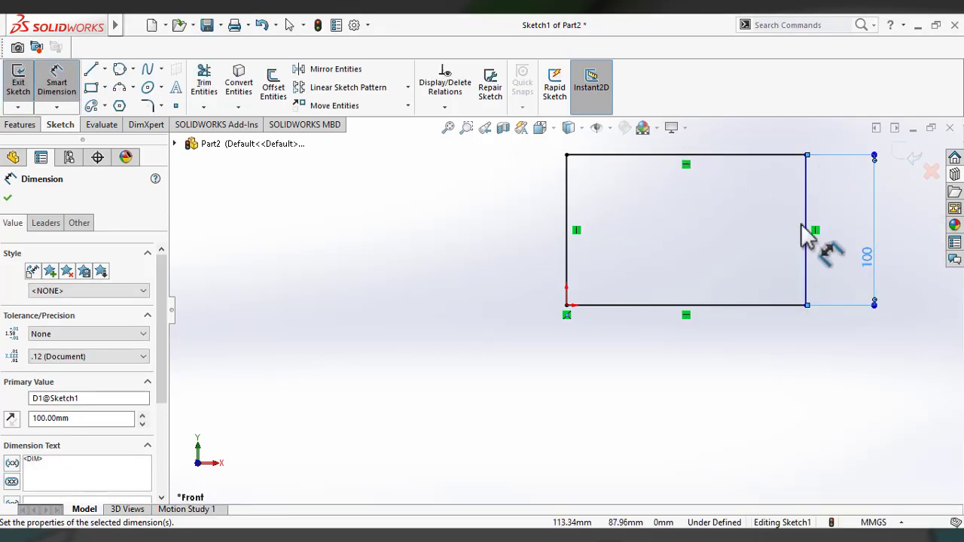
{"action": "left_click", "coordinate": [723, 316]}
{"action": "left_click", "coordinate": [710, 399]}
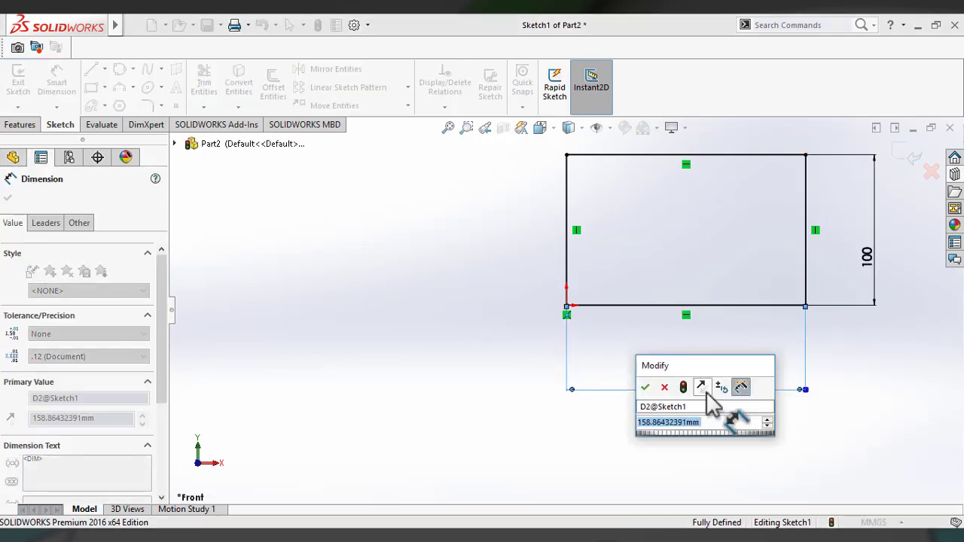
{"action": "type", "text": "150"}
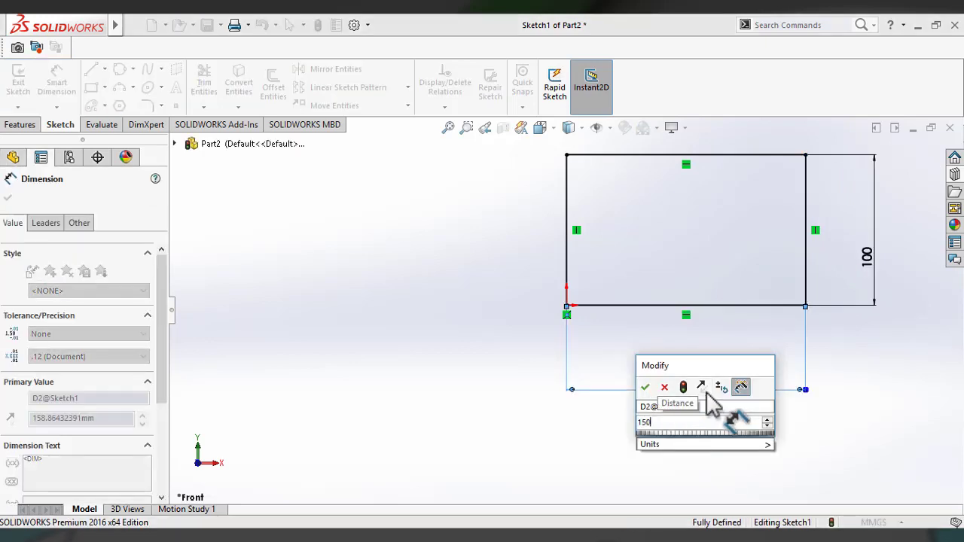
{"action": "key", "text": "Return"}
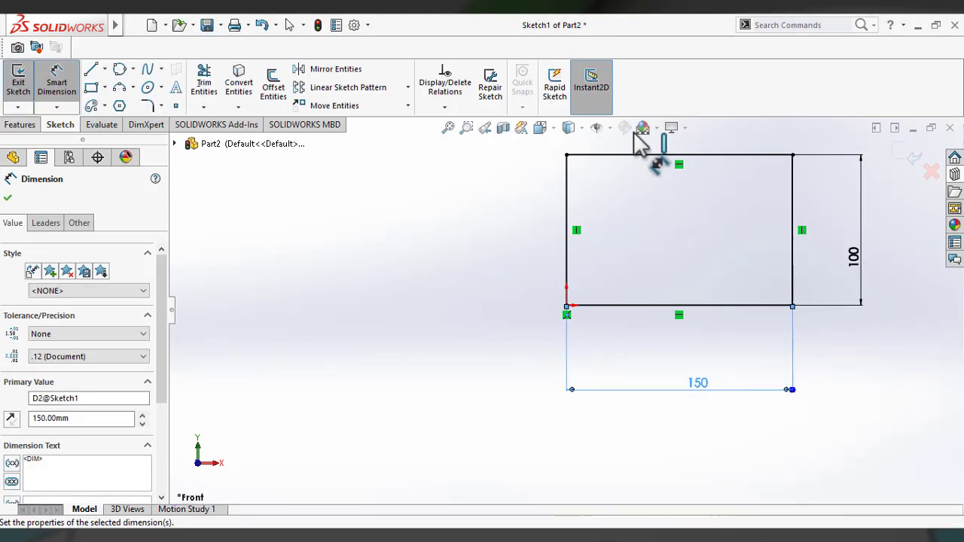
{"action": "left_click", "coordinate": [8, 200]}
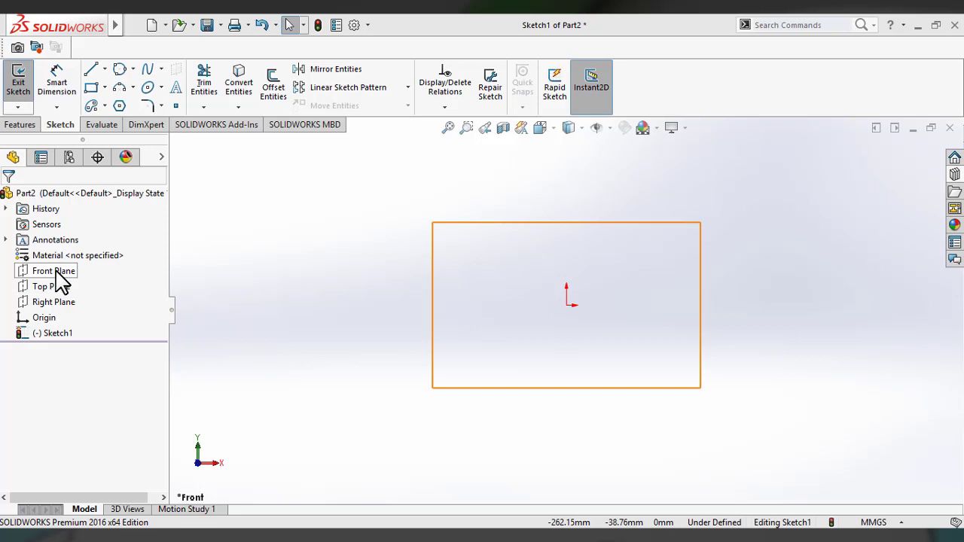
- Select the Front Plane and activate Center Rectangle from Tools > Sketch Entities
{"action": "left_click", "coordinate": [53, 273]}
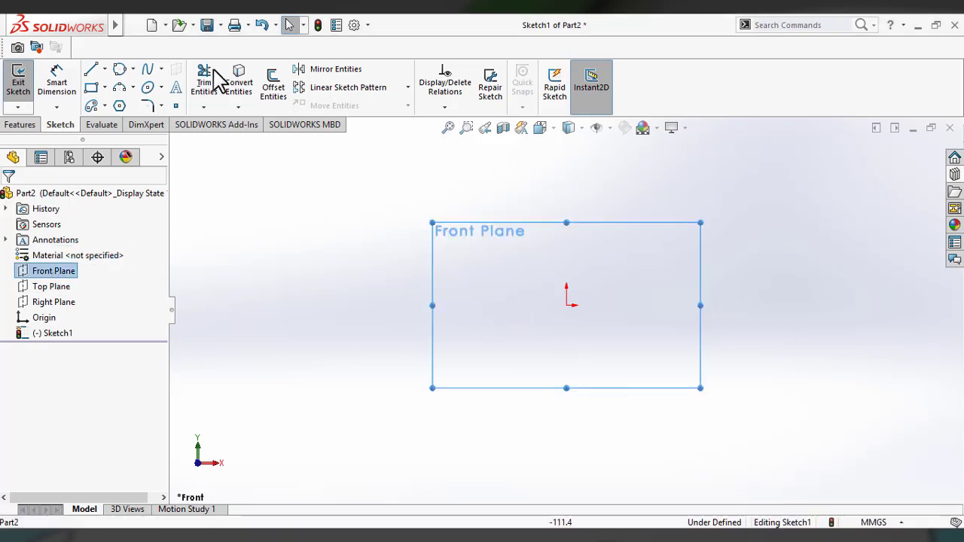
{"action": "left_click", "coordinate": [105, 89]}
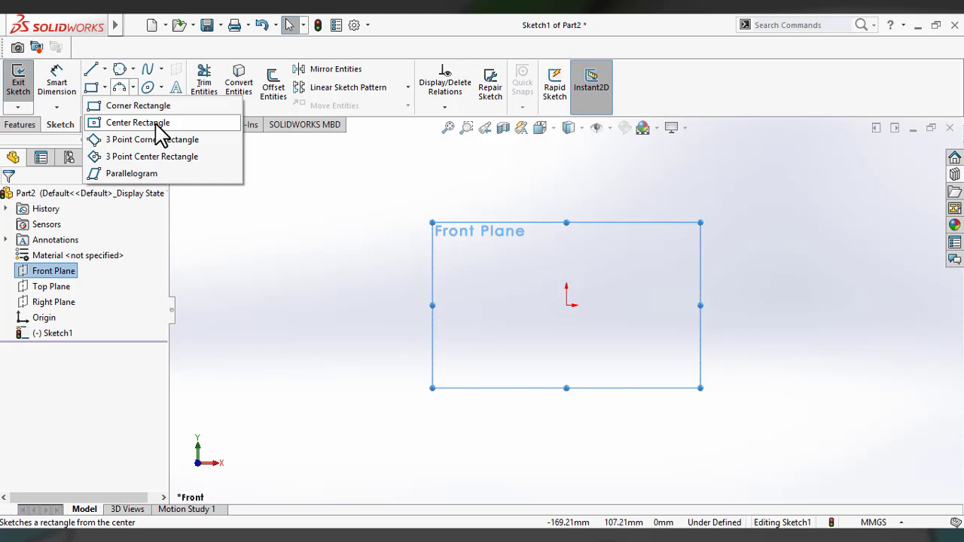
{"action": "mouse_move", "coordinate": [127, 25]}
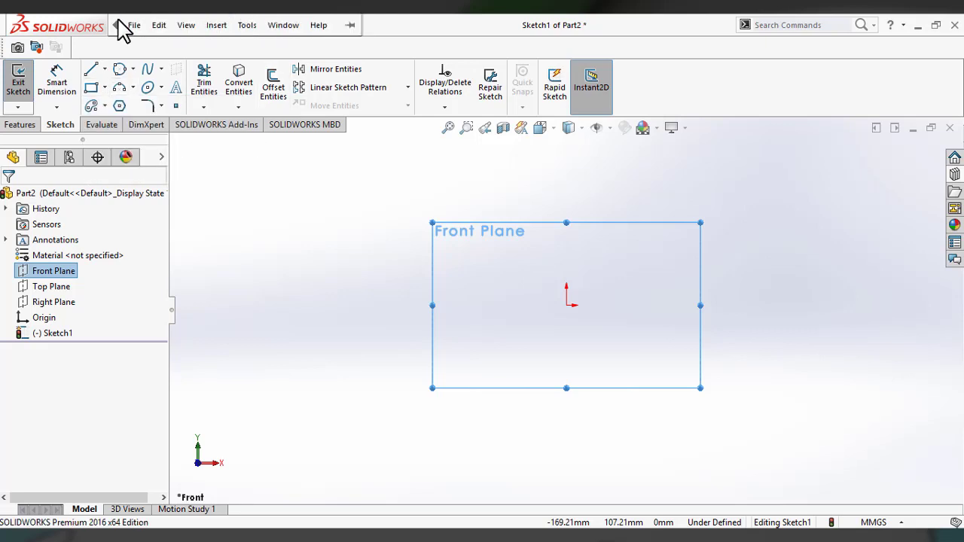
{"action": "left_click", "coordinate": [247, 26]}
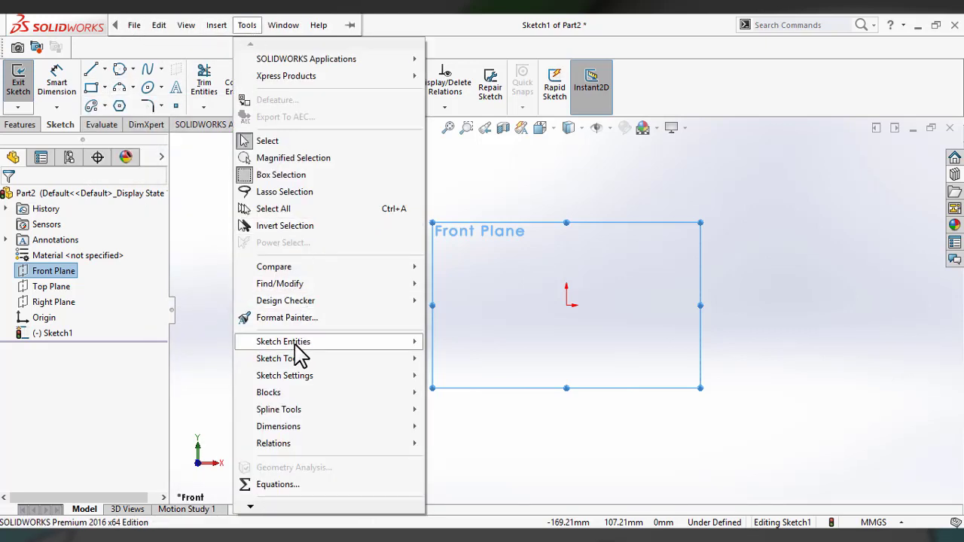
{"action": "mouse_move", "coordinate": [298, 343]}
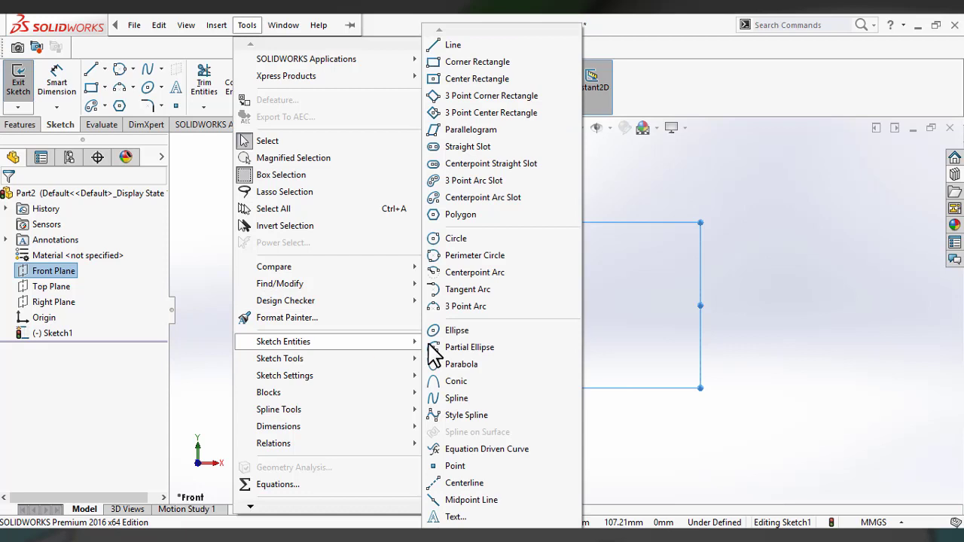
{"action": "left_click", "coordinate": [485, 83]}
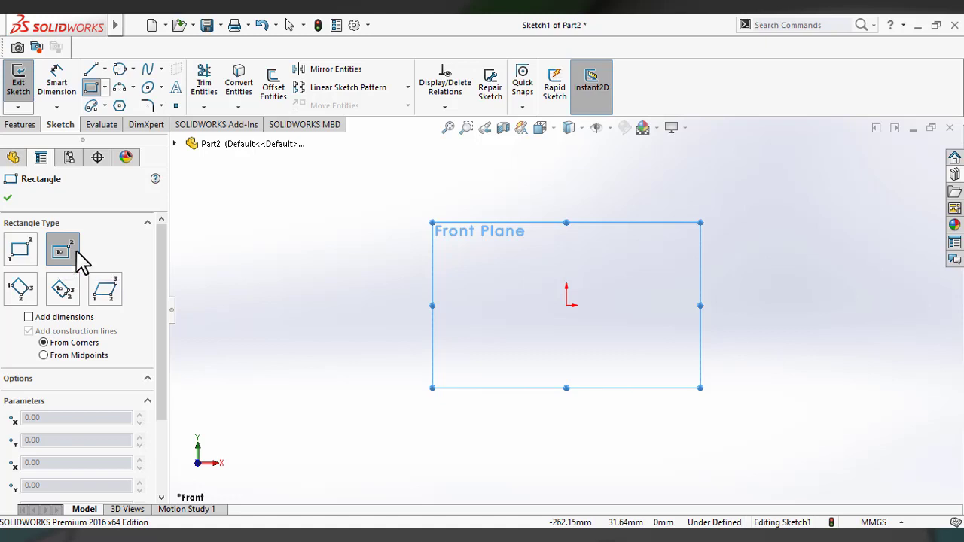
- Draw a center rectangle centred on the origin, roughly 180 by 115 mm
{"action": "left_click", "coordinate": [567, 305]}
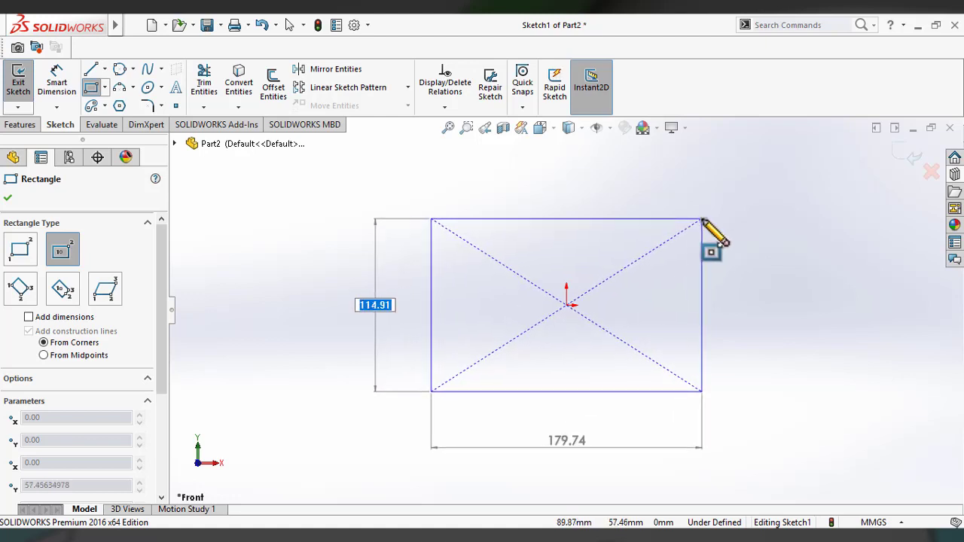
{"action": "left_click", "coordinate": [702, 220]}
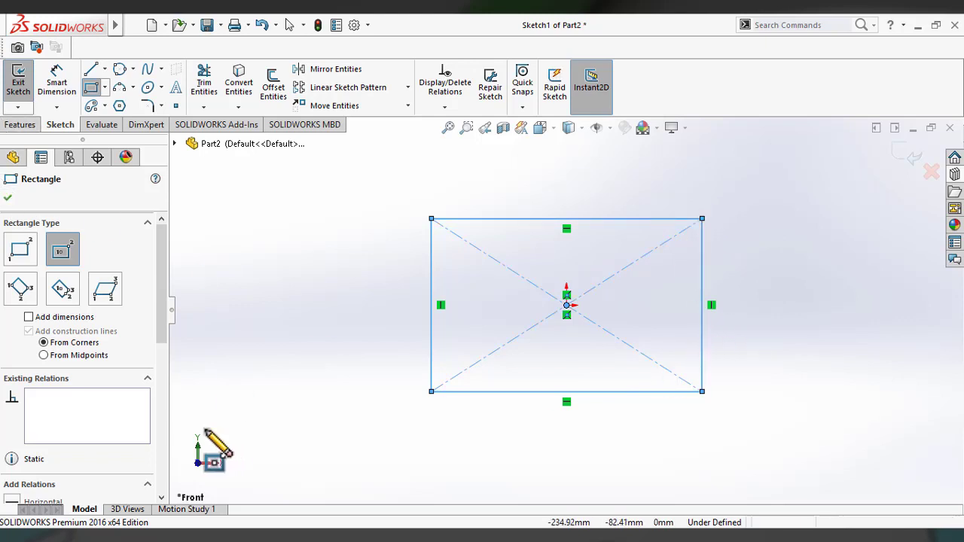
{"action": "scroll", "coordinate": [167, 341], "scroll_direction": "down", "scroll_amount": 3}
{"action": "scroll", "coordinate": [167, 341], "scroll_direction": "up", "scroll_amount": 3}
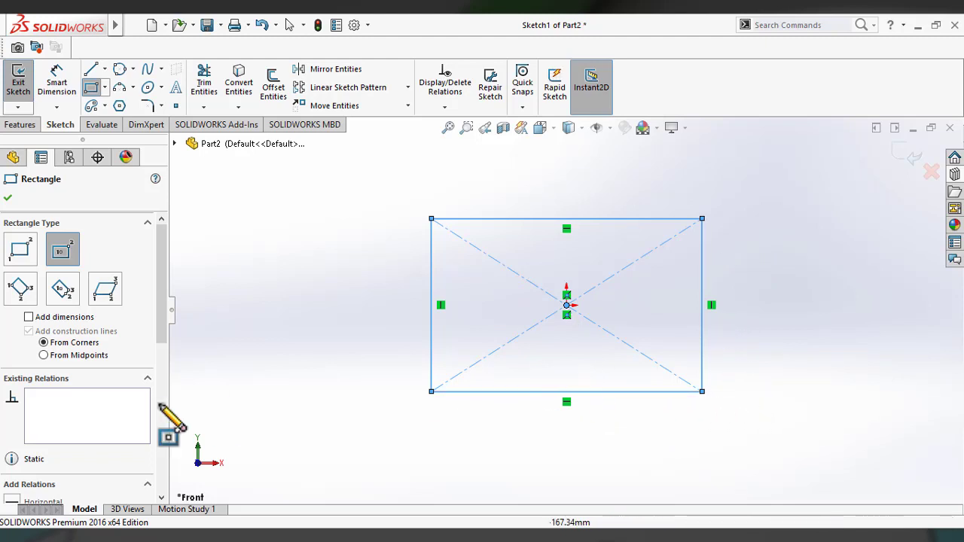
- Toggle For construction on and off, check corner and centre coordinates, and accept the rectangle
{"action": "left_click_drag", "start_coordinate": [164, 301], "coordinate": [165, 394]}
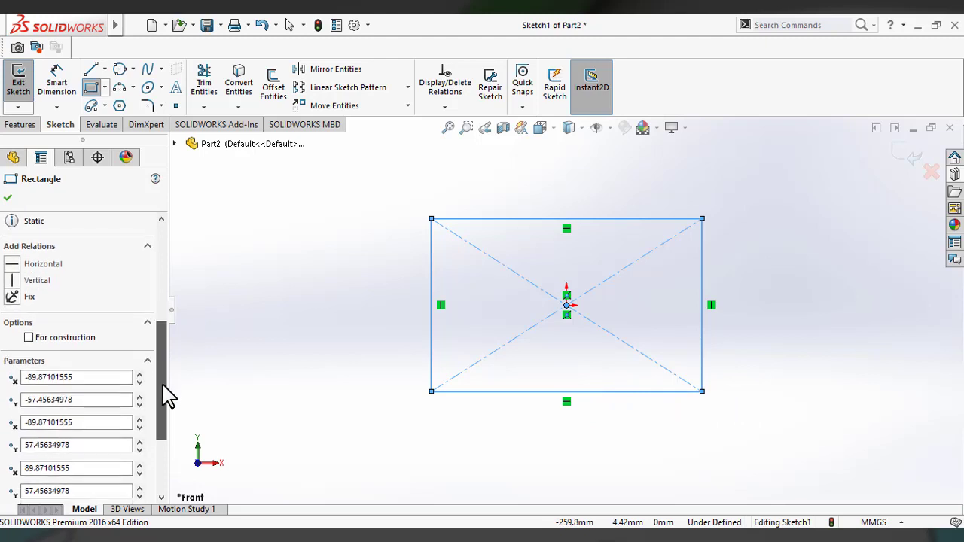
{"action": "left_click", "coordinate": [28, 338]}
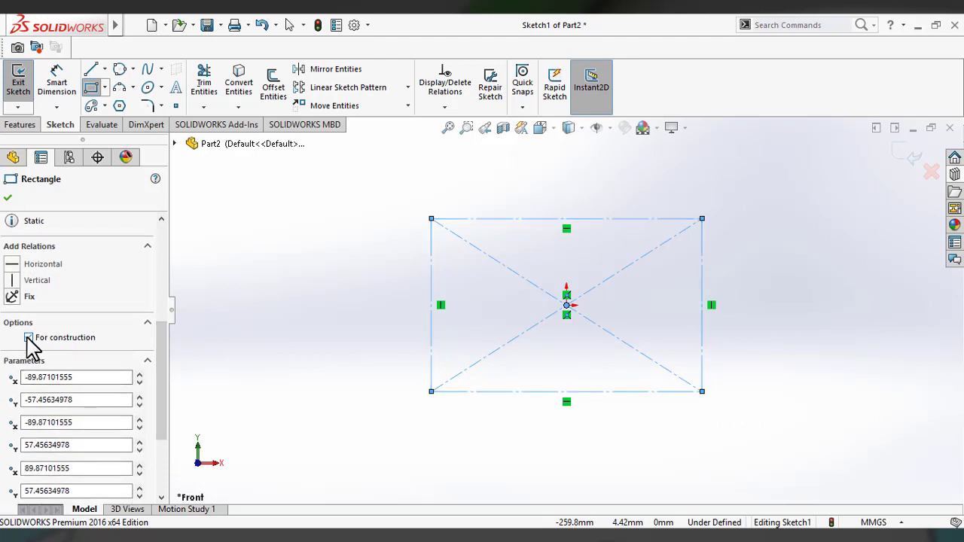
{"action": "left_click", "coordinate": [29, 338]}
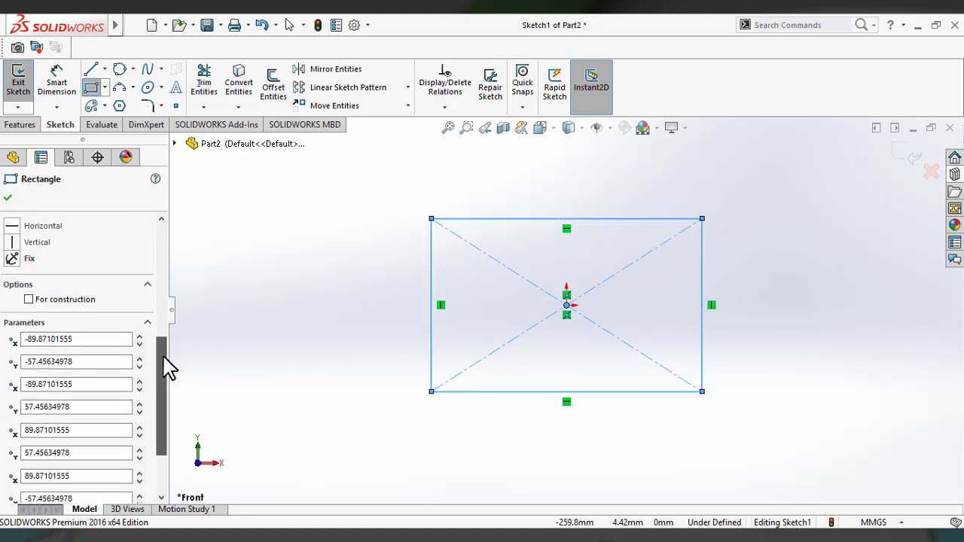
{"action": "left_click_drag", "start_coordinate": [167, 369], "coordinate": [168, 409]}
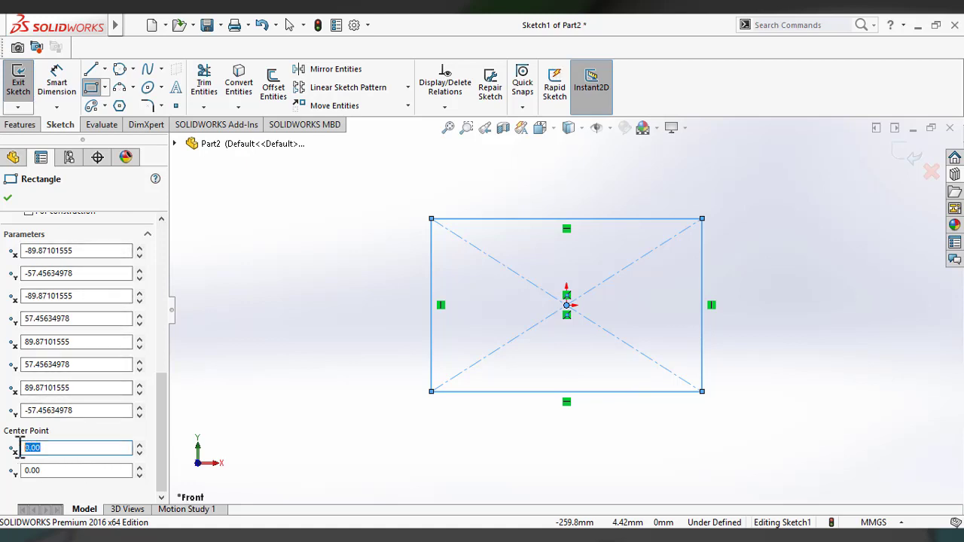
{"action": "left_click_drag", "start_coordinate": [55, 472], "coordinate": [17, 473]}
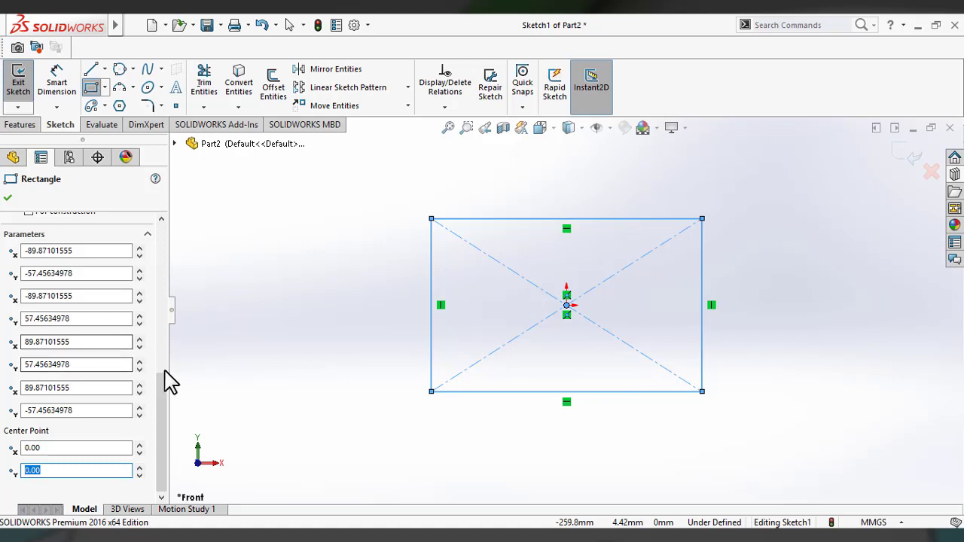
{"action": "left_click_drag", "start_coordinate": [162, 407], "coordinate": [158, 264]}
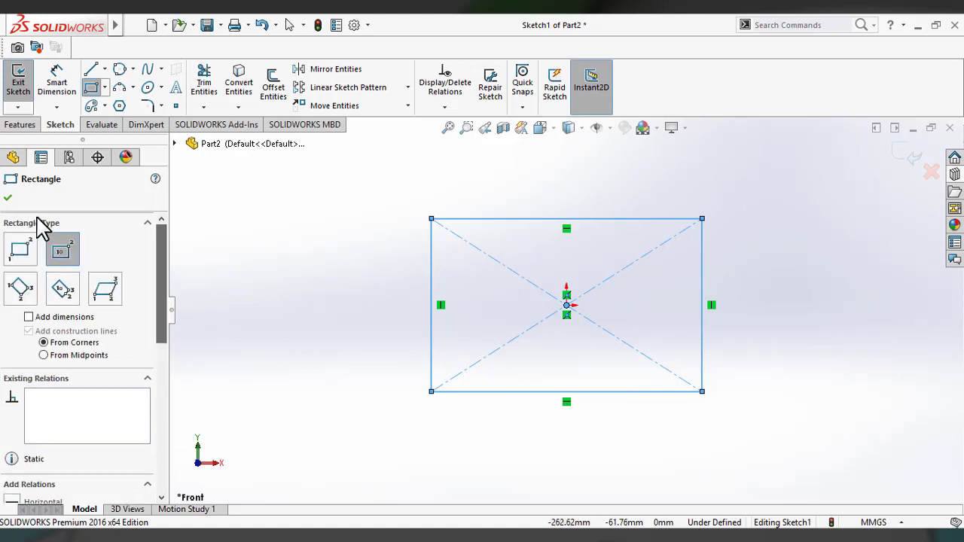
{"action": "left_click", "coordinate": [9, 199]}
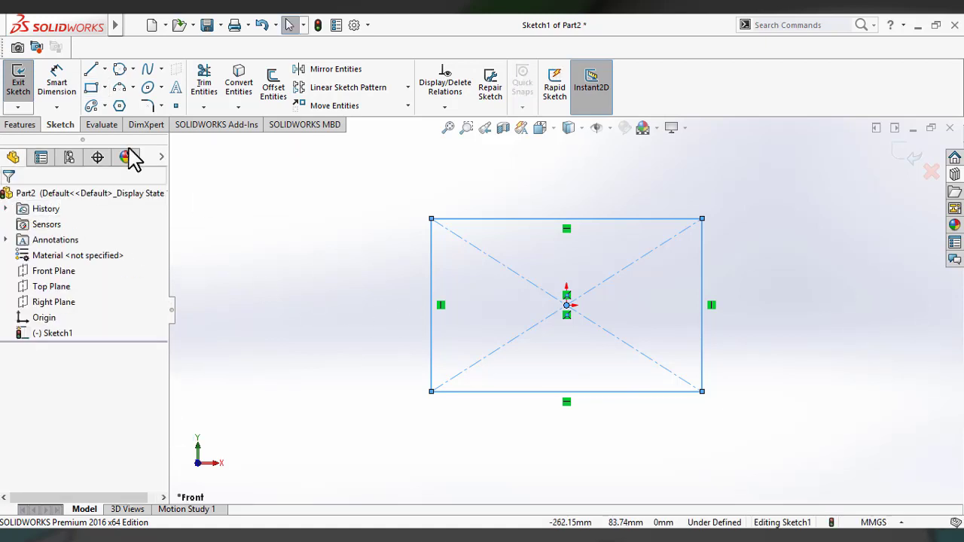
- Dimension the rectangle's left edge to 115 mm and top edge to 180 mm
{"action": "left_click", "coordinate": [59, 89]}
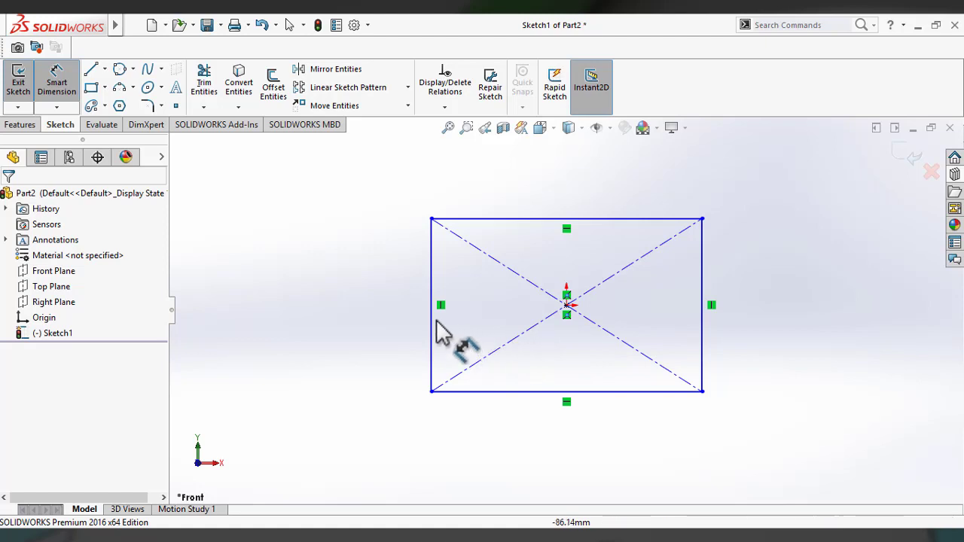
{"action": "left_click", "coordinate": [422, 301]}
{"action": "left_click", "coordinate": [317, 301]}
{"action": "type", "text": "115"}
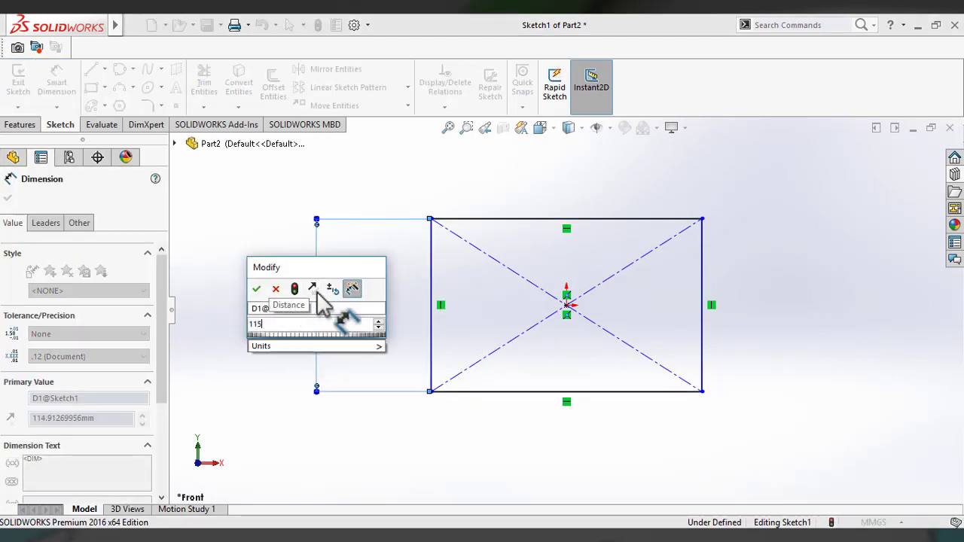
{"action": "key", "text": "Return"}
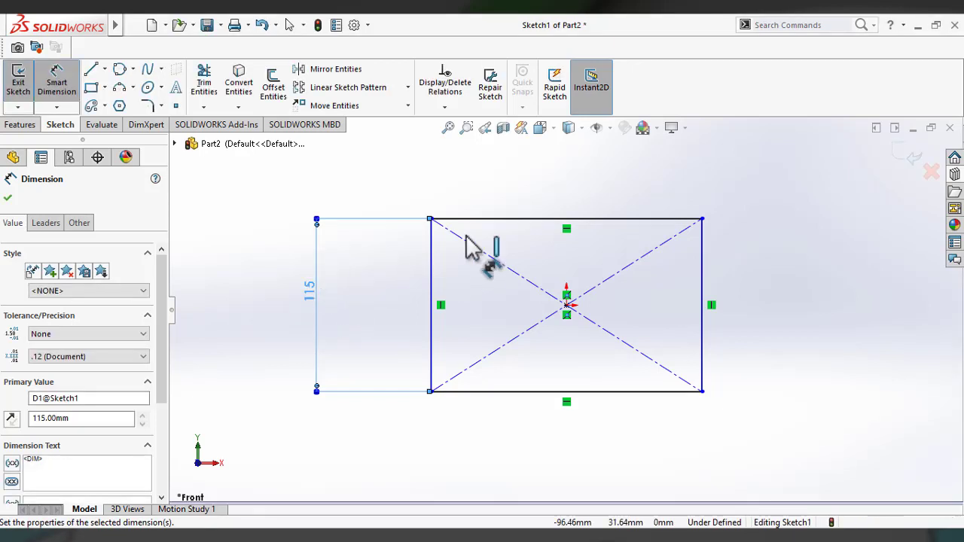
{"action": "left_click", "coordinate": [534, 228]}
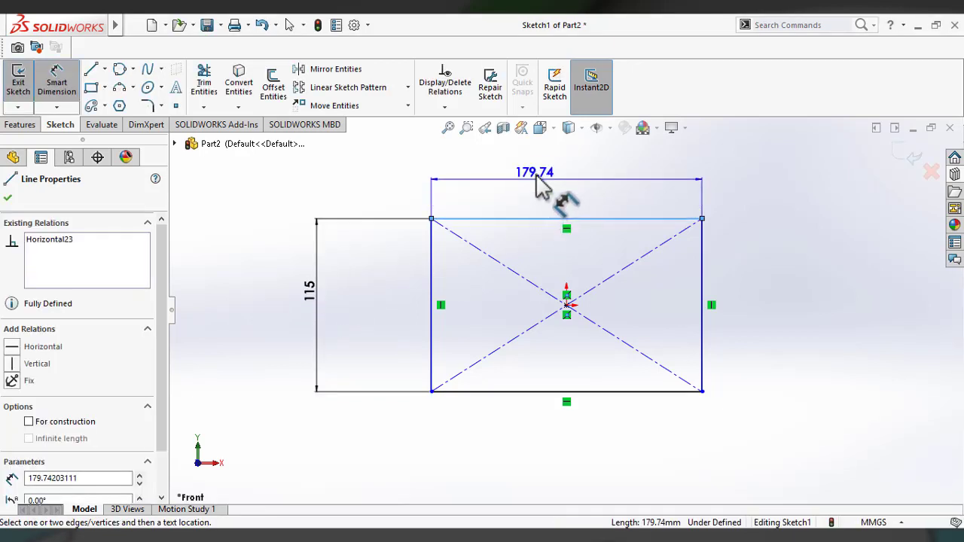
{"action": "left_click", "coordinate": [542, 183]}
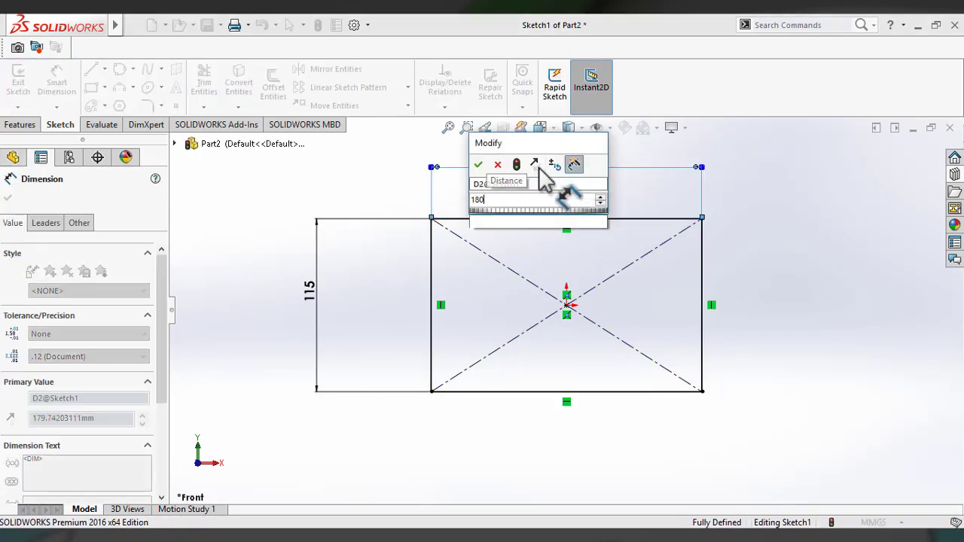
{"action": "key", "text": "Return"}
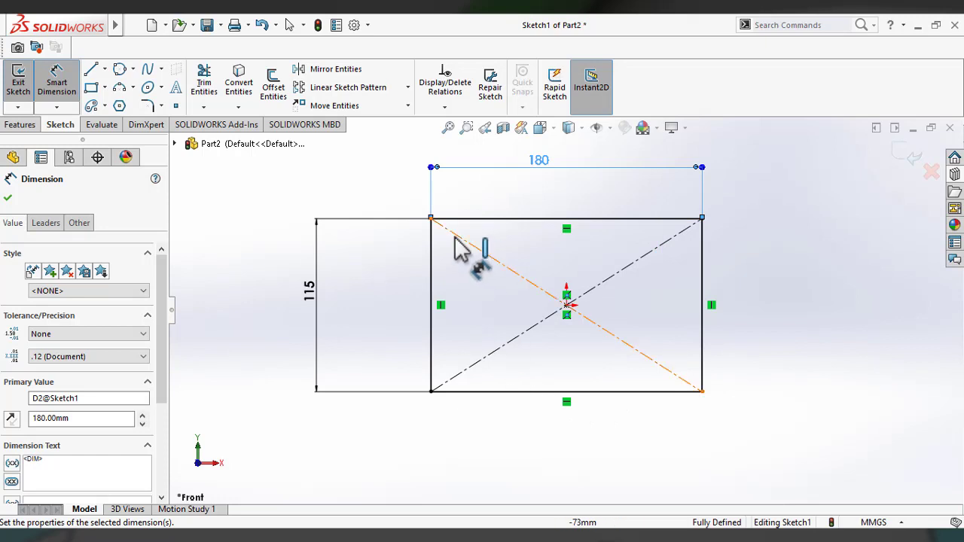
- Box-select the whole sketch and toggle its lines to construction and back
{"action": "left_click", "coordinate": [7, 197]}
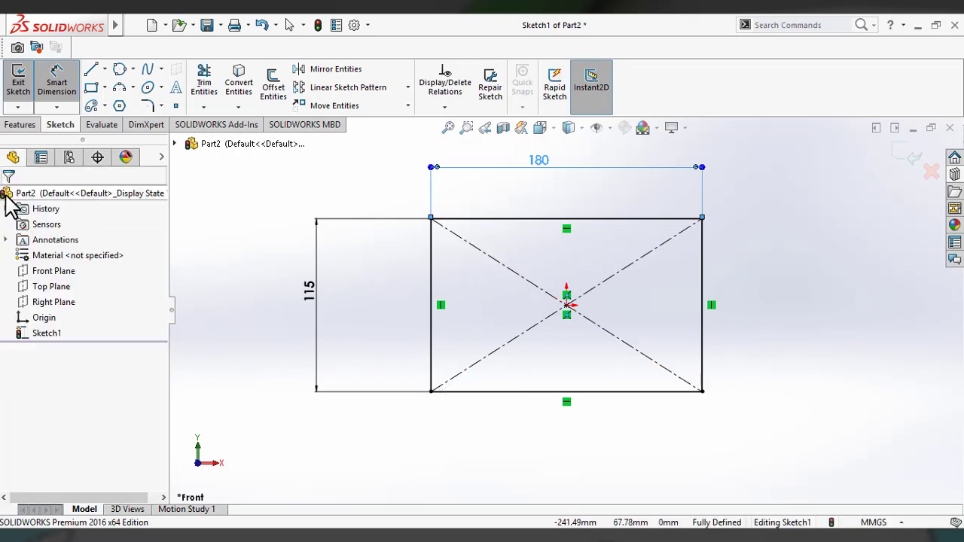
{"action": "left_click", "coordinate": [527, 220]}
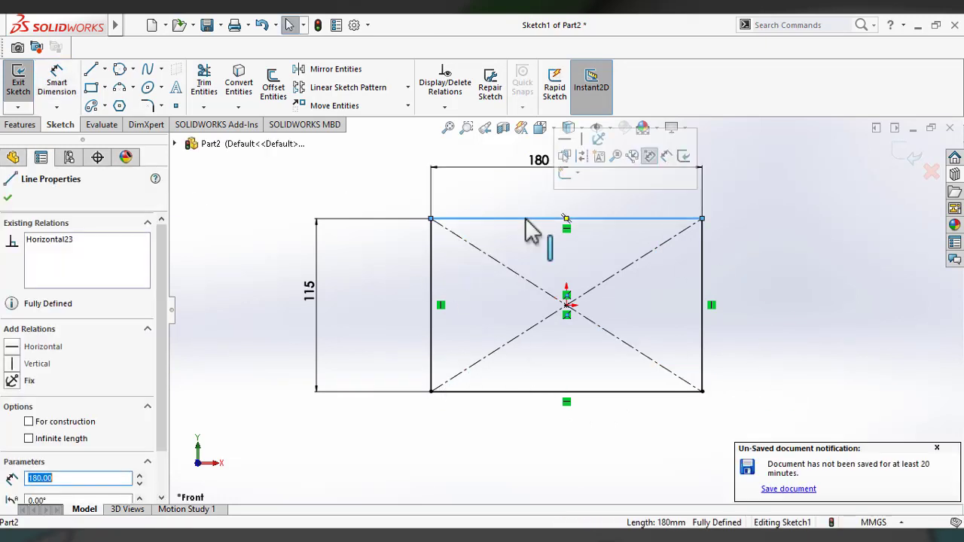
{"action": "mouse_move", "coordinate": [265, 160]}
{"action": "left_mouse_down"}
{"action": "mouse_move", "coordinate": [796, 441]}
{"action": "mouse_move", "coordinate": [802, 434]}
{"action": "left_mouse_up"}
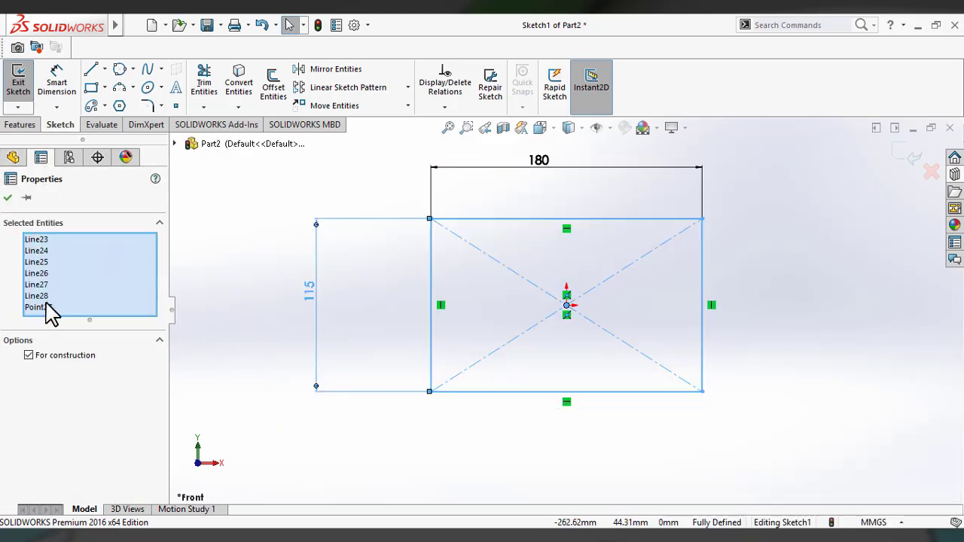
{"action": "left_click", "coordinate": [29, 356]}
{"action": "left_click", "coordinate": [29, 356]}
{"action": "left_click", "coordinate": [7, 198]}
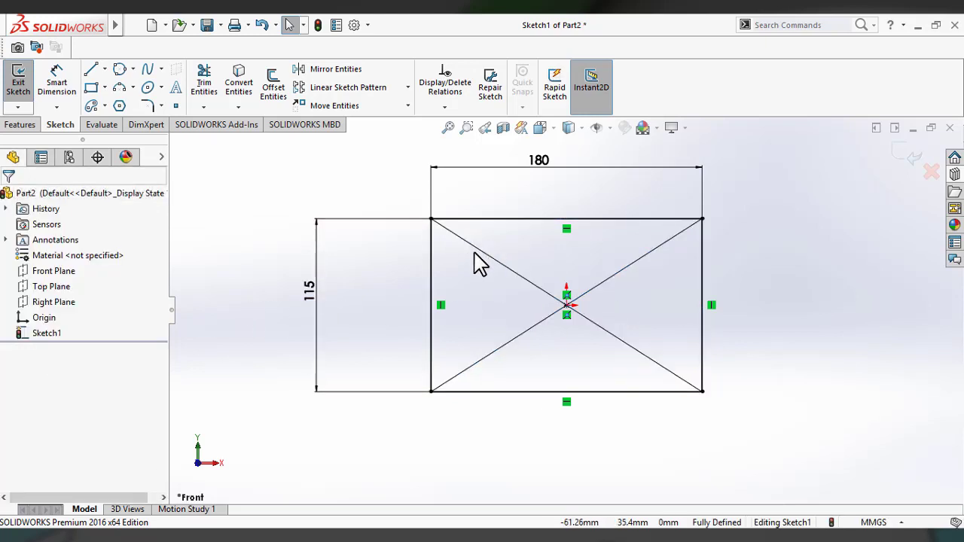
- Delete both diagonal construction lines of the center rectangle
{"action": "left_click", "coordinate": [486, 256]}
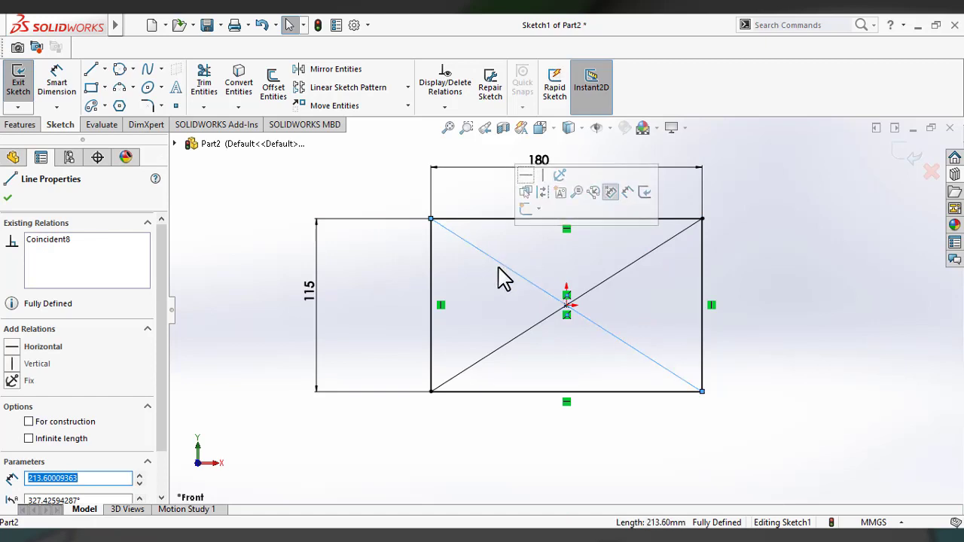
{"action": "key", "text": "Delete"}
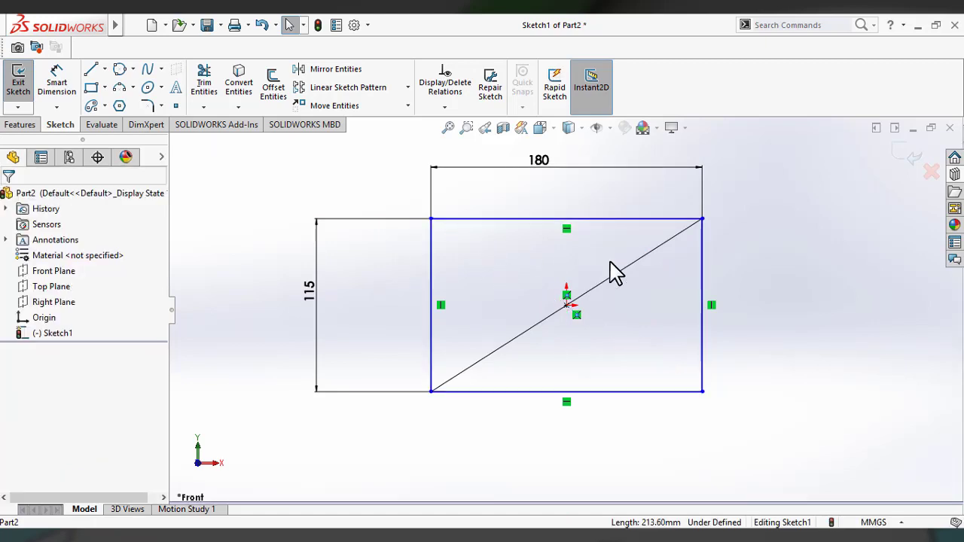
{"action": "left_click", "coordinate": [651, 254]}
{"action": "key", "text": "Delete"}
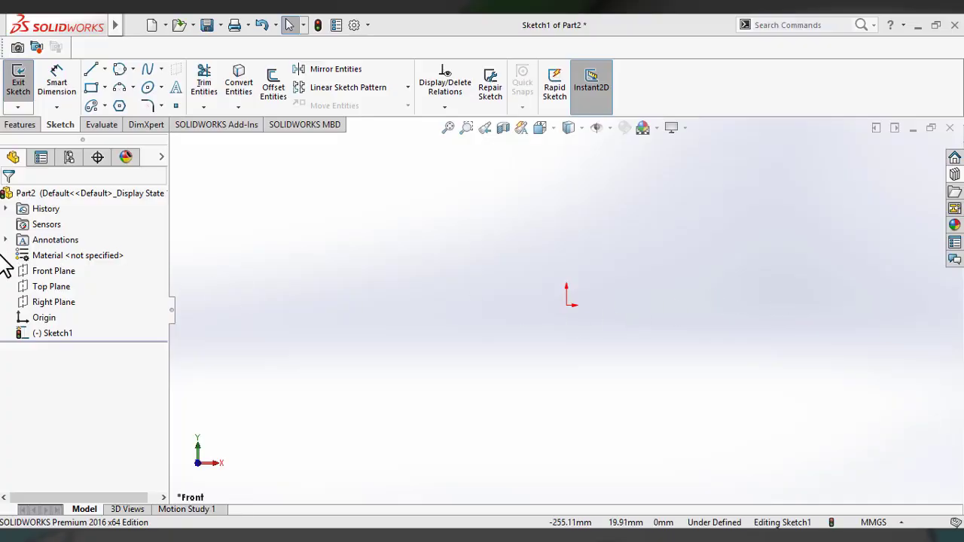
- Select the Front Plane and pick 3 Point Corner Rectangle from Tools > Sketch Entities
{"action": "left_click", "coordinate": [38, 274]}
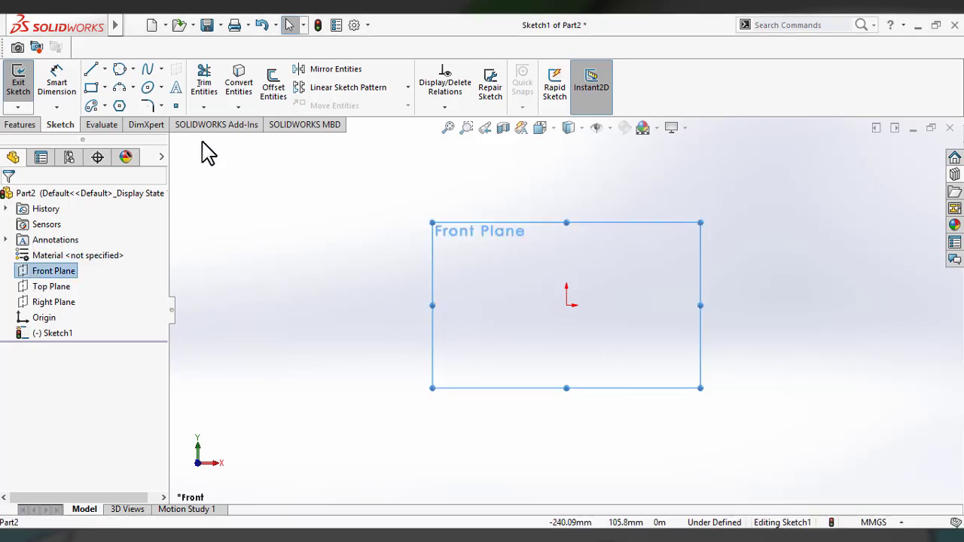
{"action": "left_click", "coordinate": [105, 87]}
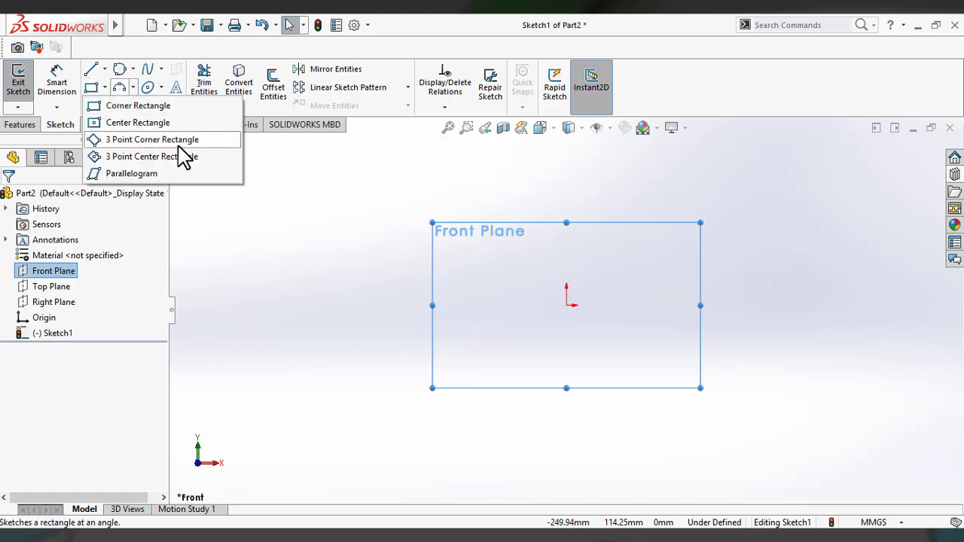
{"action": "mouse_move", "coordinate": [101, 22]}
{"action": "left_click", "coordinate": [247, 25]}
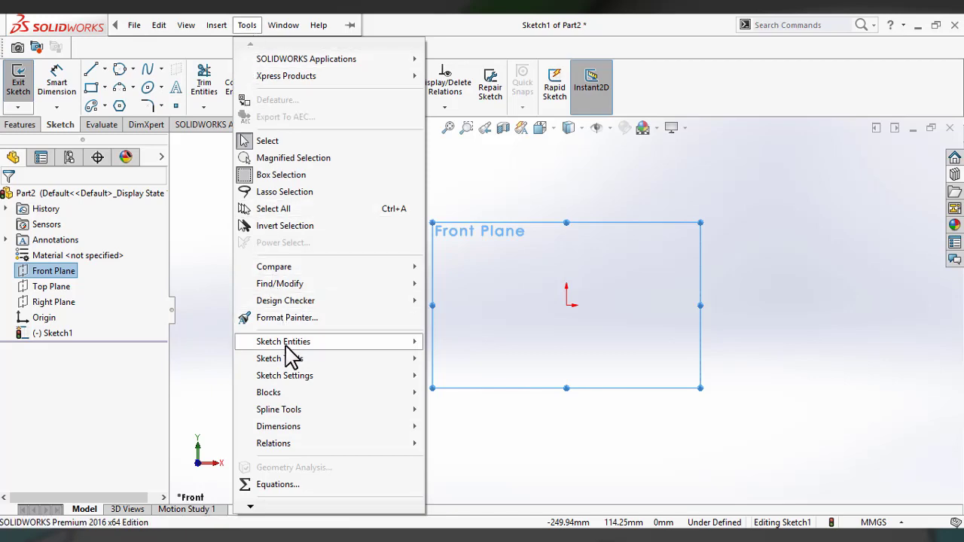
{"action": "mouse_move", "coordinate": [286, 343]}
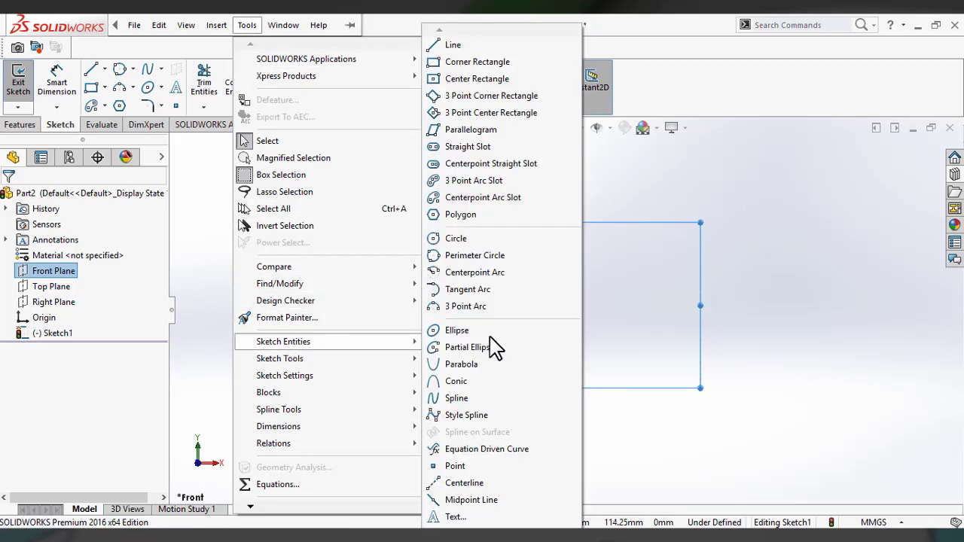
{"action": "left_click", "coordinate": [528, 97]}
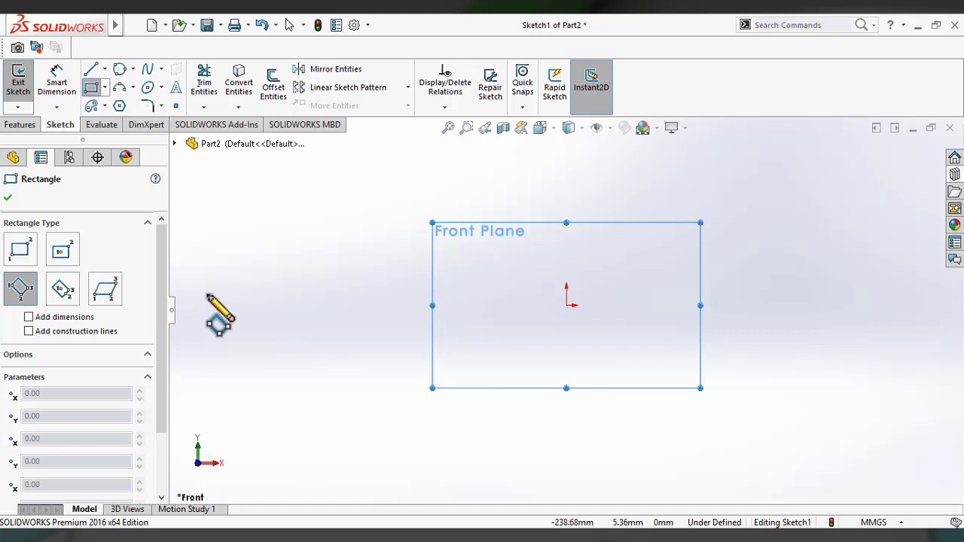
- Draw a tilted rectangle from the origin with corners near (118.50, -39.23) and (149.85, 55.46)
{"action": "left_click", "coordinate": [566, 305]}
{"action": "left_click", "coordinate": [702, 371]}
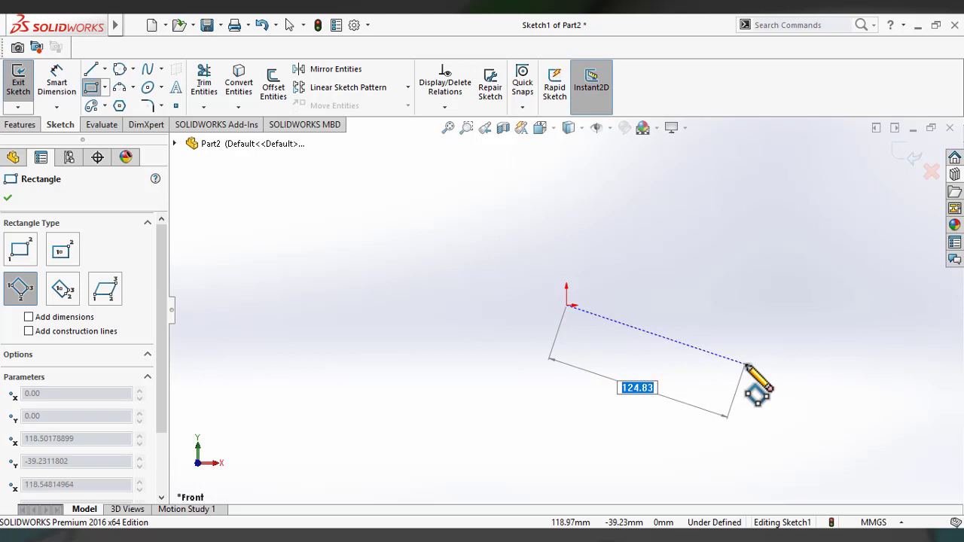
{"action": "left_click", "coordinate": [745, 365]}
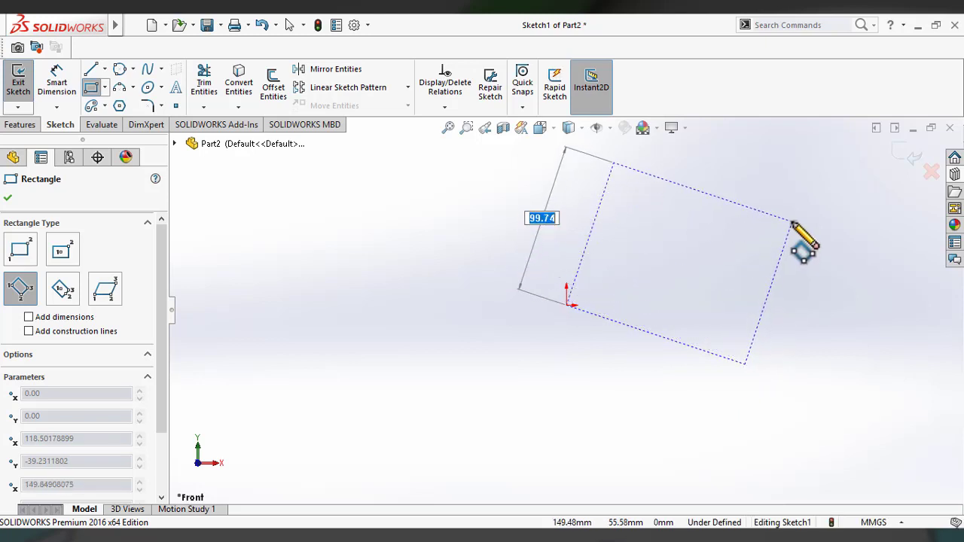
{"action": "left_click", "coordinate": [792, 222]}
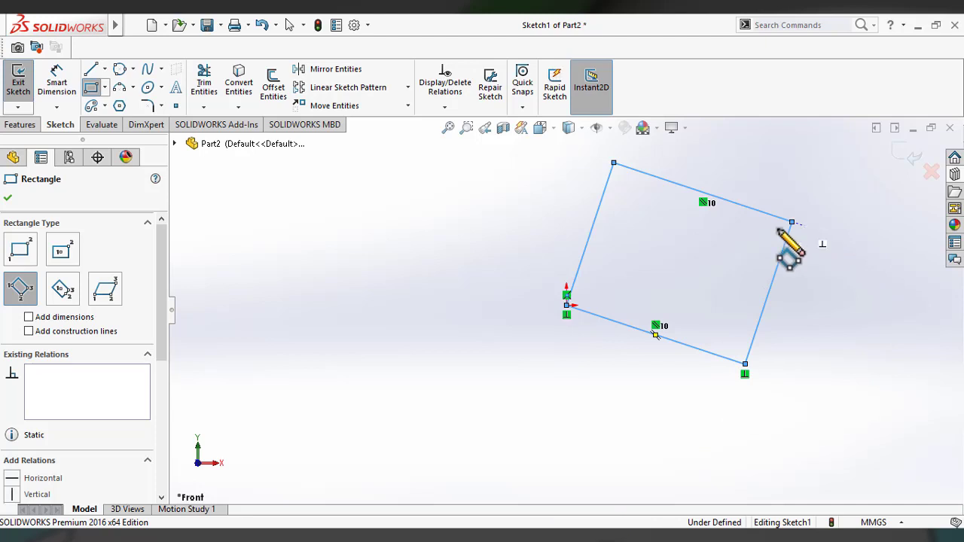
- Scroll through the Rectangle PropertyManager to review the rectangle's parameters
{"action": "scroll", "coordinate": [165, 279], "scroll_direction": "down", "scroll_amount": 2}
{"action": "left_click_drag", "start_coordinate": [166, 279], "coordinate": [143, 433]}
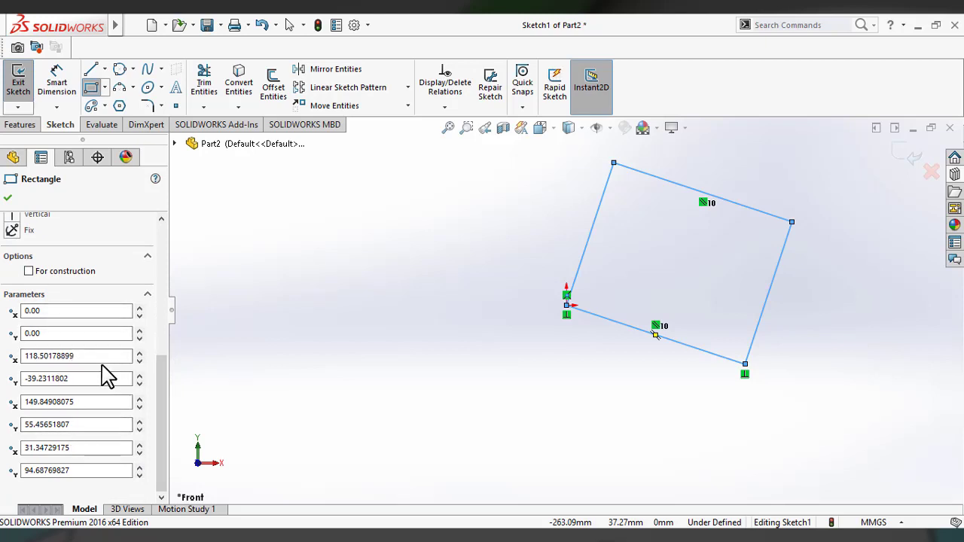
{"action": "scroll", "coordinate": [108, 377], "scroll_direction": "up", "scroll_amount": 5}
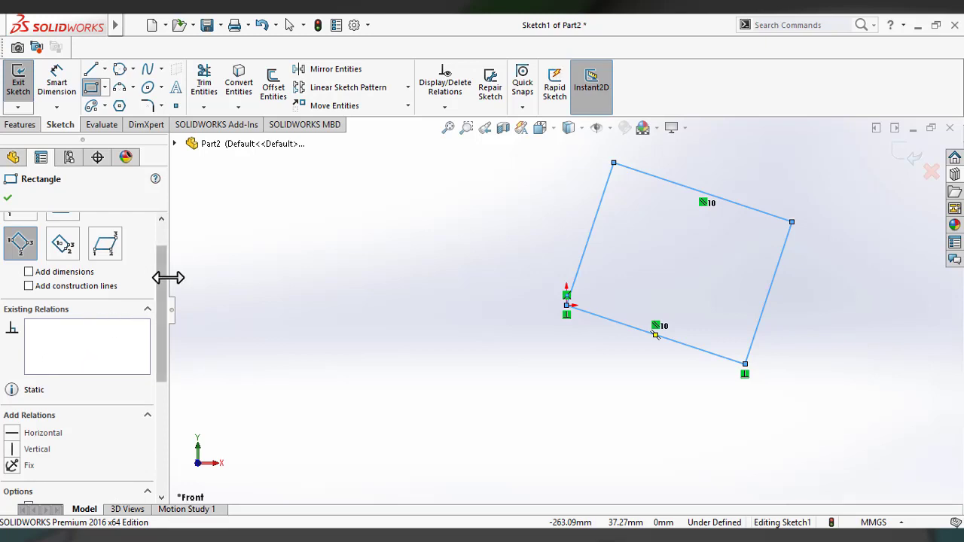
{"action": "left_click_drag", "start_coordinate": [167, 278], "coordinate": [177, 411]}
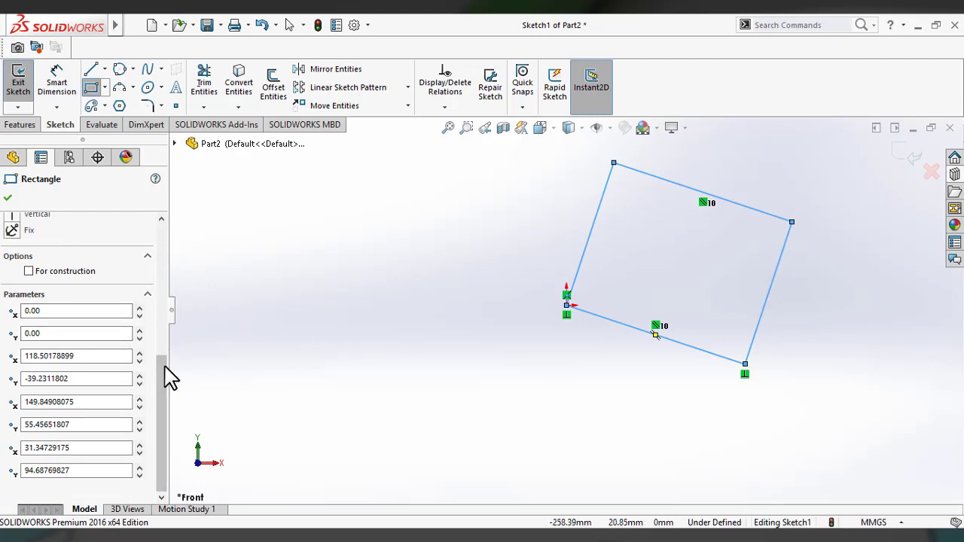
{"action": "scroll", "coordinate": [168, 365], "scroll_direction": "up", "scroll_amount": 1}
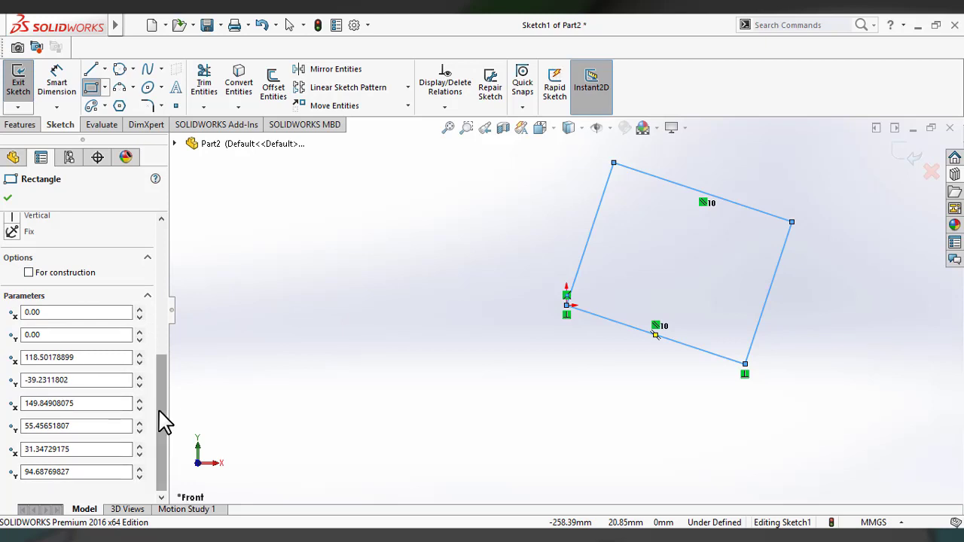
{"action": "left_click_drag", "start_coordinate": [161, 419], "coordinate": [163, 384]}
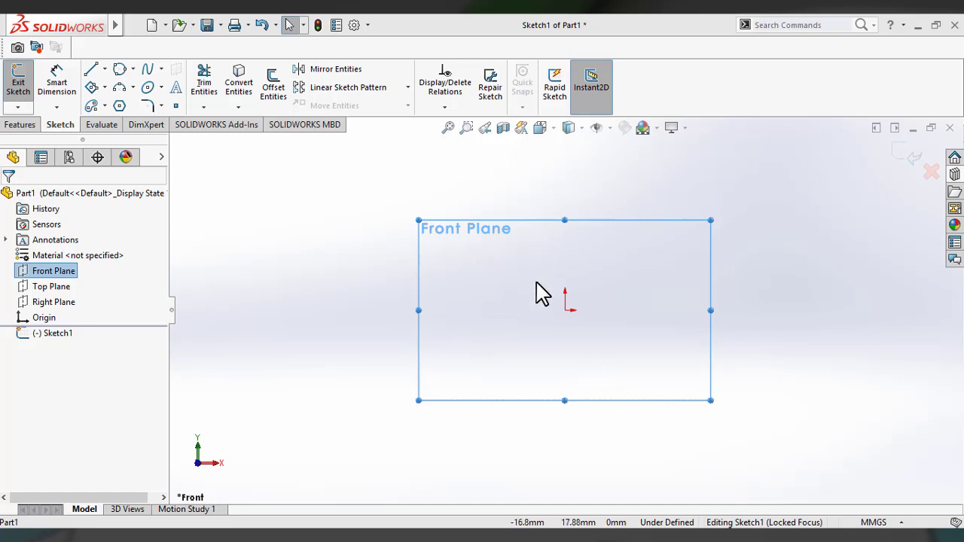
- Draw a tilted 3 Point Center Rectangle centred on the origin, then select all and deselect
{"action": "left_click", "coordinate": [105, 87]}
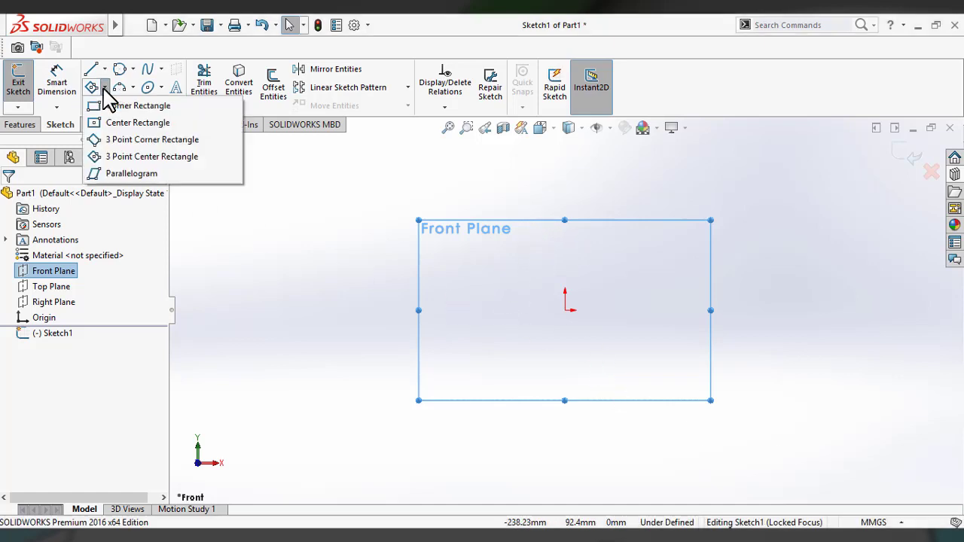
{"action": "left_click", "coordinate": [166, 156]}
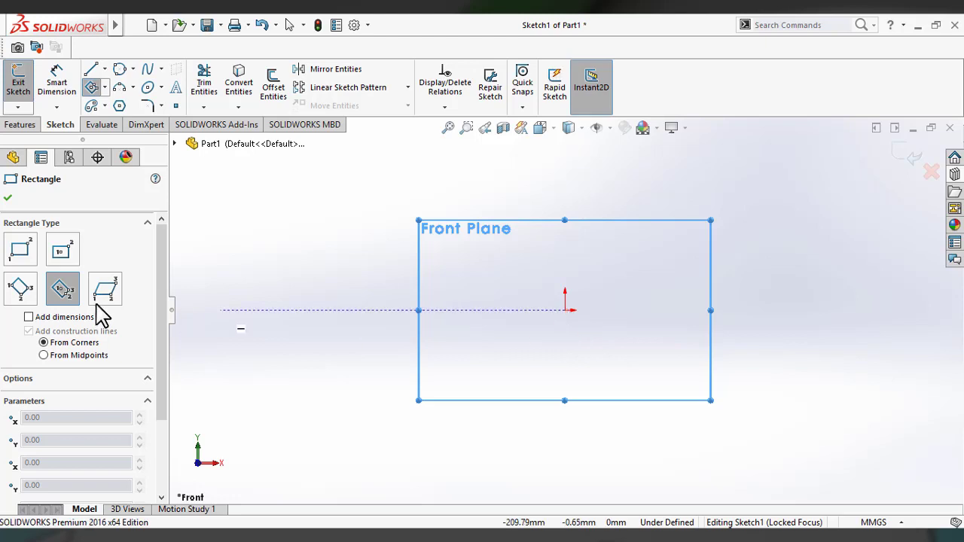
{"action": "left_click", "coordinate": [565, 310]}
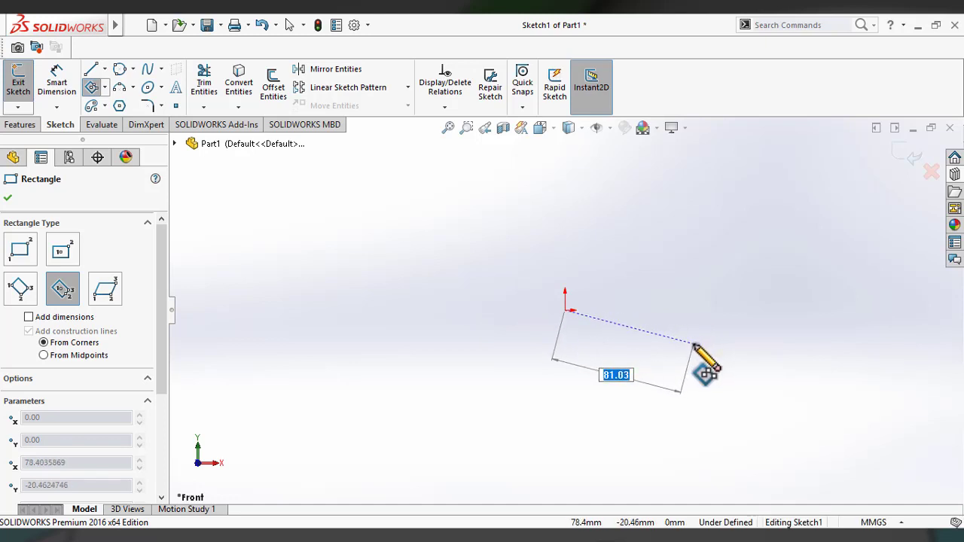
{"action": "left_click", "coordinate": [694, 346]}
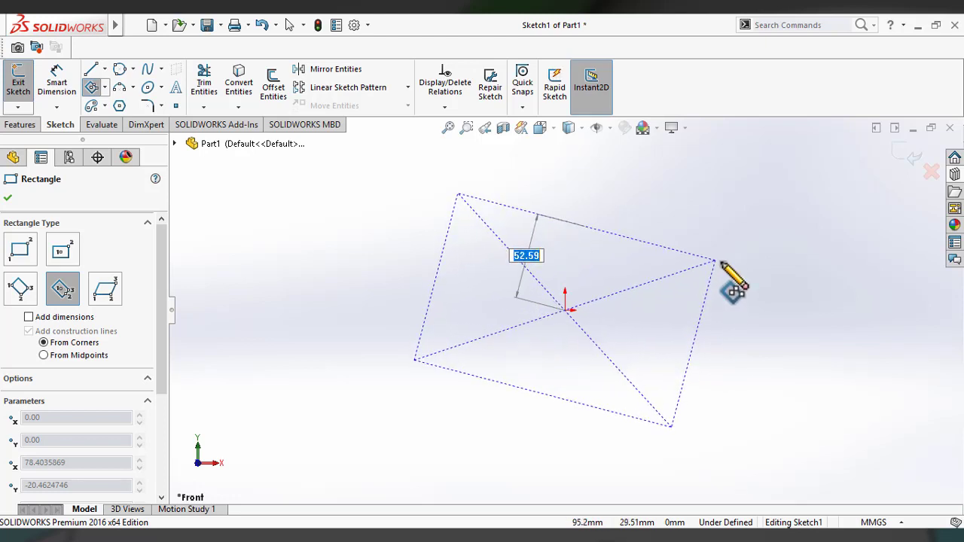
{"action": "left_click", "coordinate": [753, 283]}
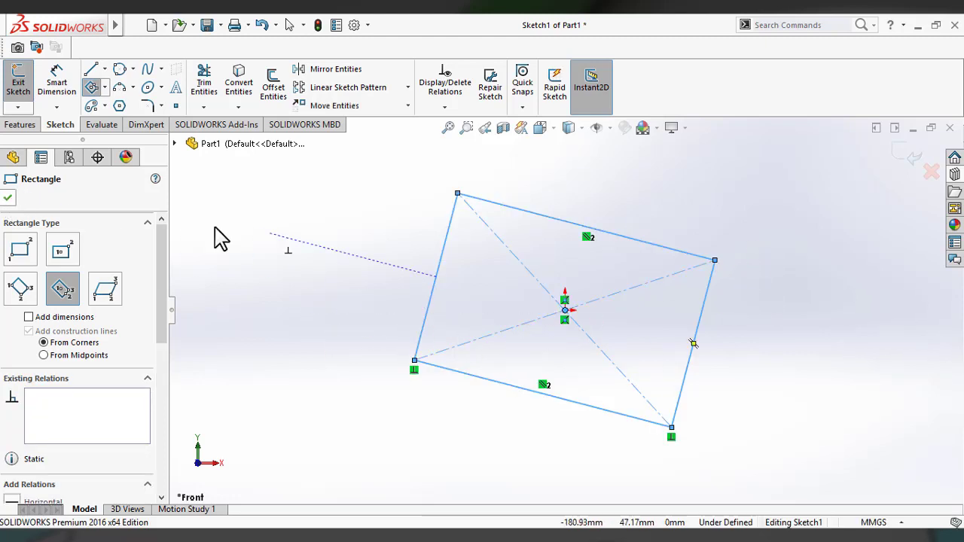
{"action": "left_click", "coordinate": [9, 200]}
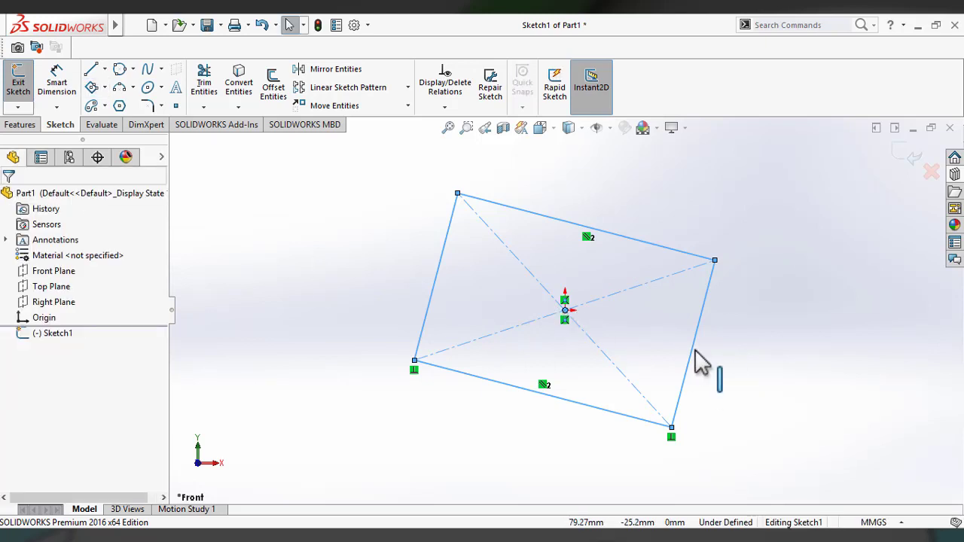
{"action": "key", "text": "ctrl+a"}
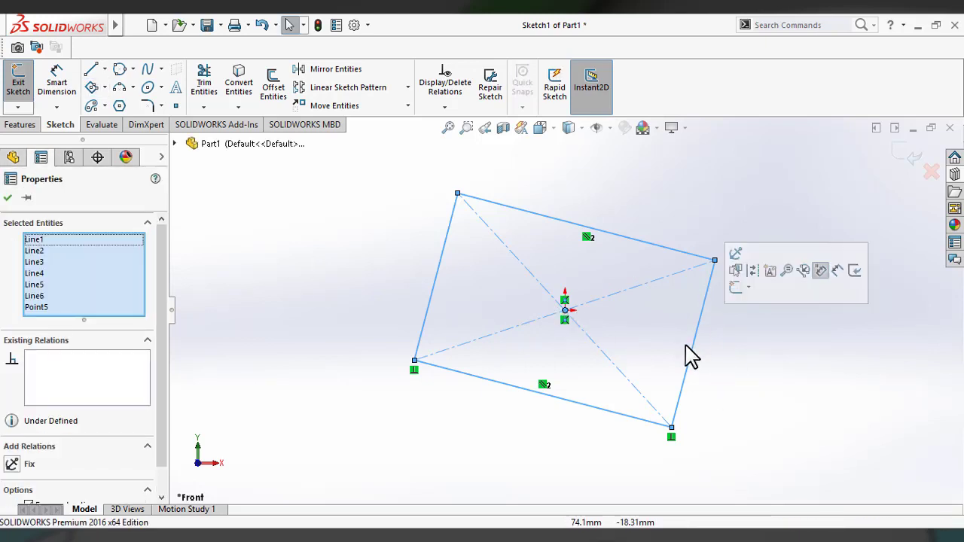
{"action": "left_click", "coordinate": [639, 170]}
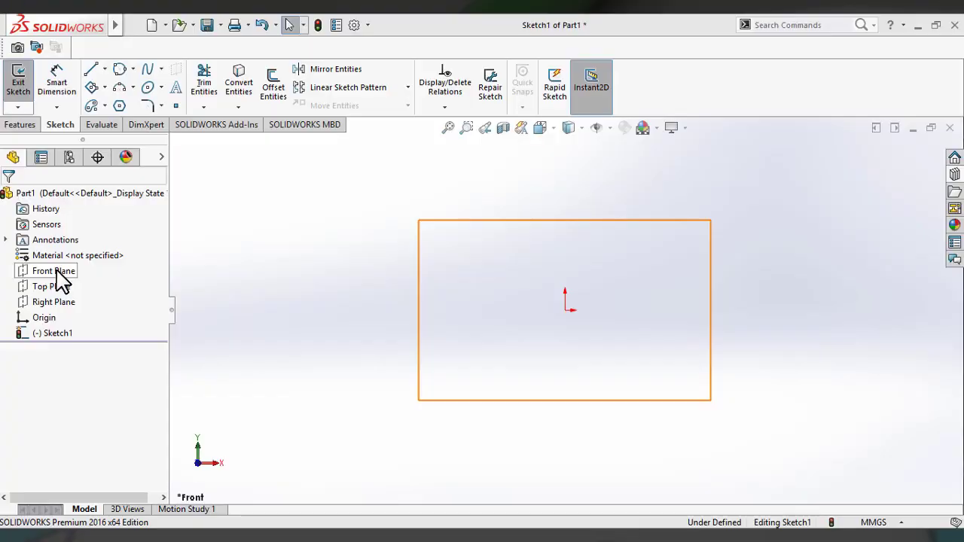
- Select the Front Plane and pick Parallelogram from Tools > Sketch Entities
{"action": "left_click", "coordinate": [58, 274]}
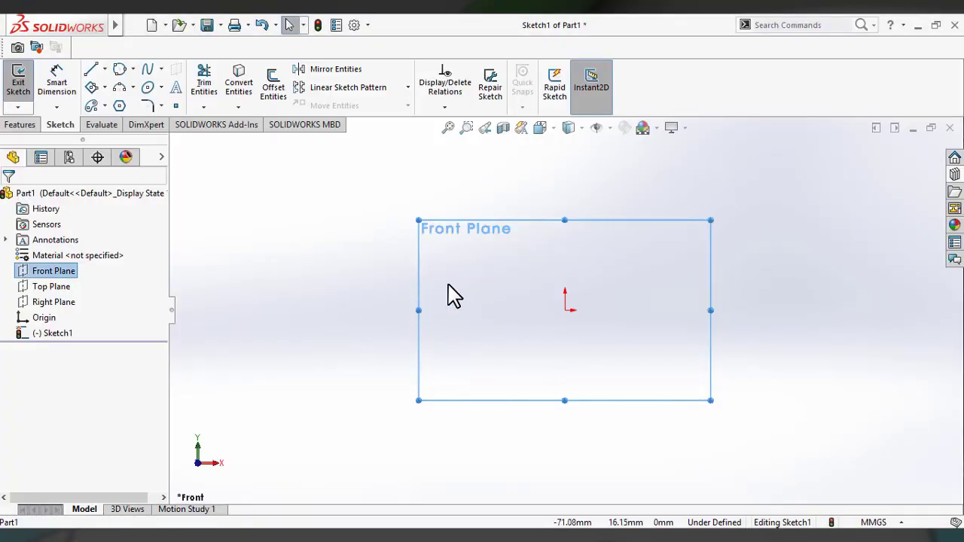
{"action": "left_click", "coordinate": [105, 87]}
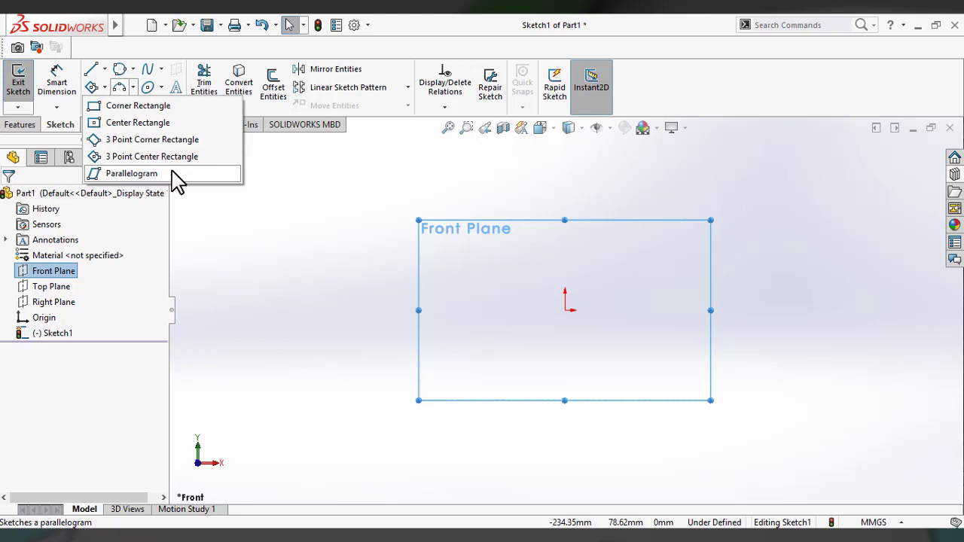
{"action": "mouse_move", "coordinate": [120, 24]}
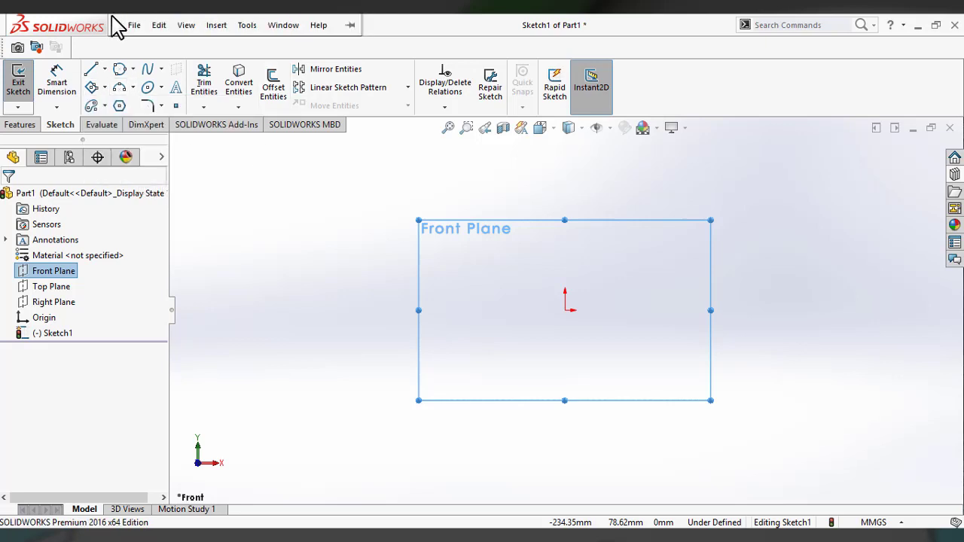
{"action": "left_click", "coordinate": [258, 28]}
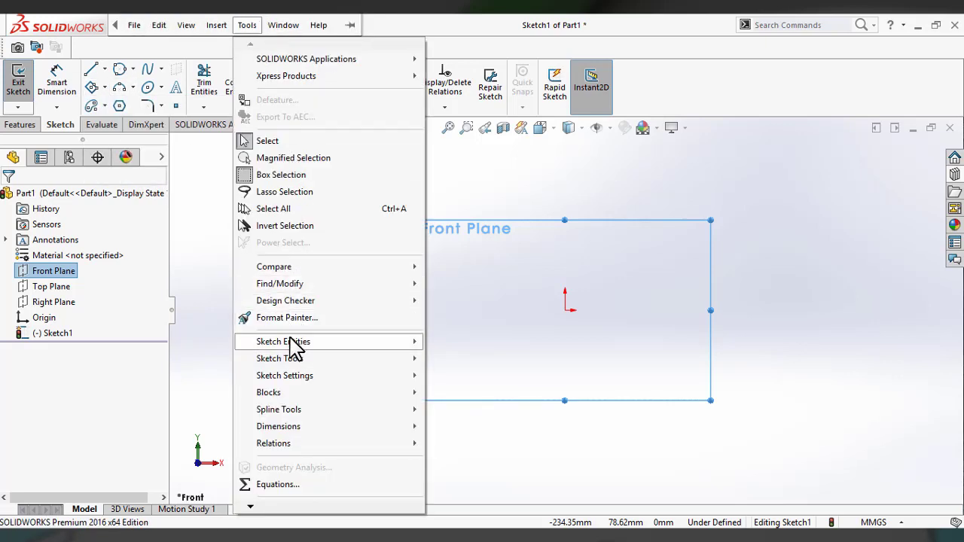
{"action": "mouse_move", "coordinate": [293, 347]}
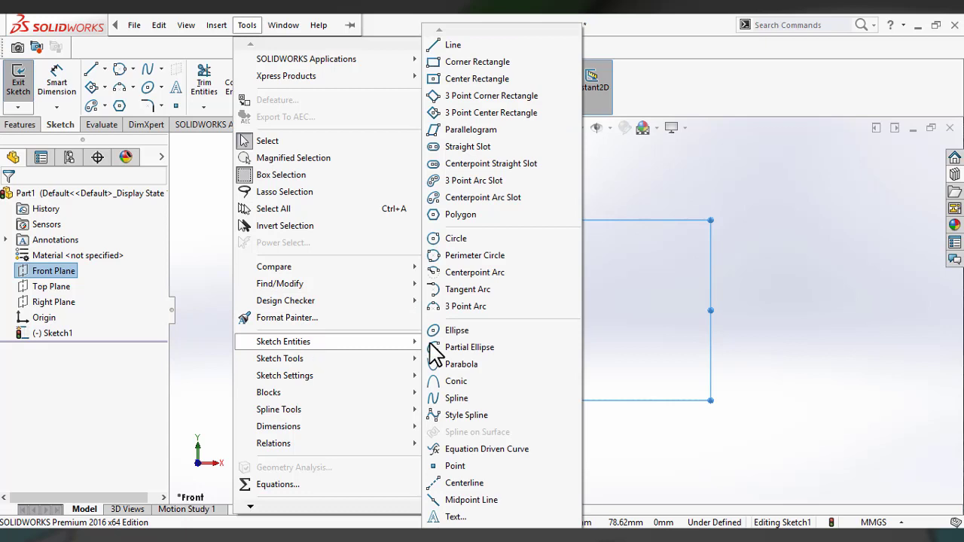
{"action": "left_click", "coordinate": [465, 132]}
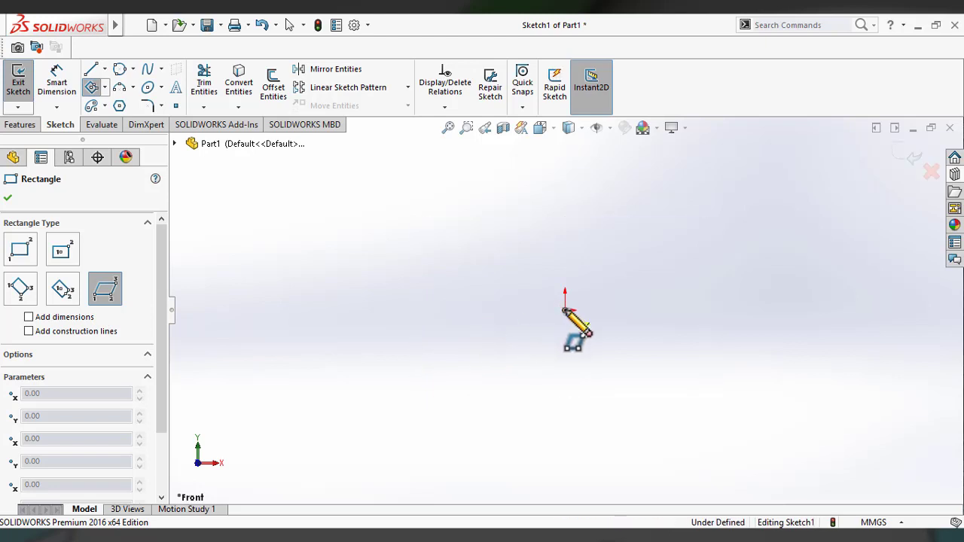
- Draw a parallelogram from the origin with a horizontal base of about 124.07 mm and a slanted side
{"action": "left_click", "coordinate": [565, 309]}
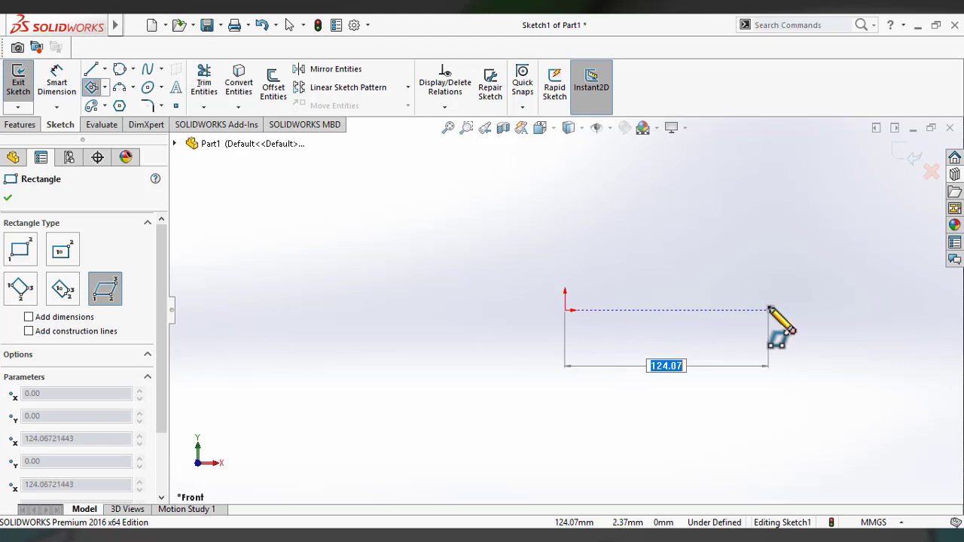
{"action": "left_click", "coordinate": [768, 309]}
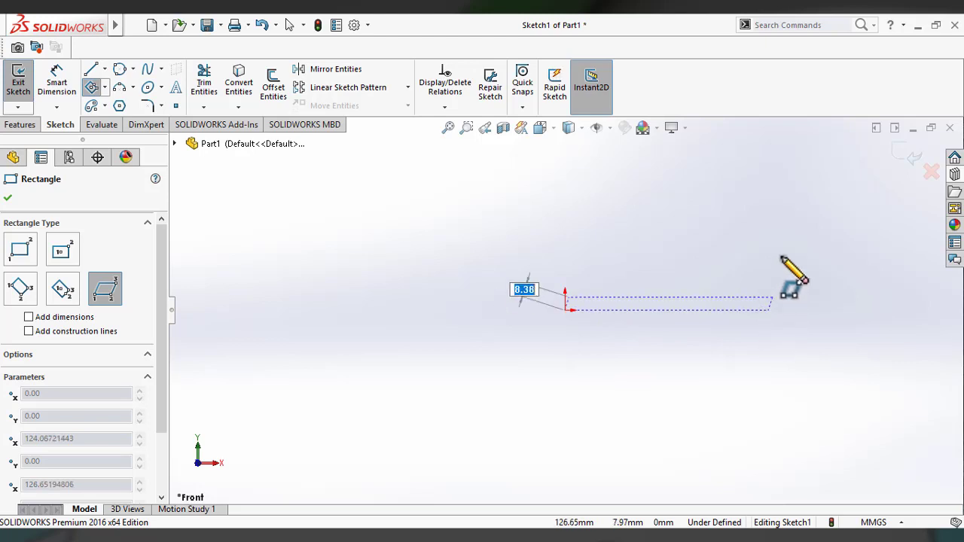
{"action": "left_click", "coordinate": [806, 178]}
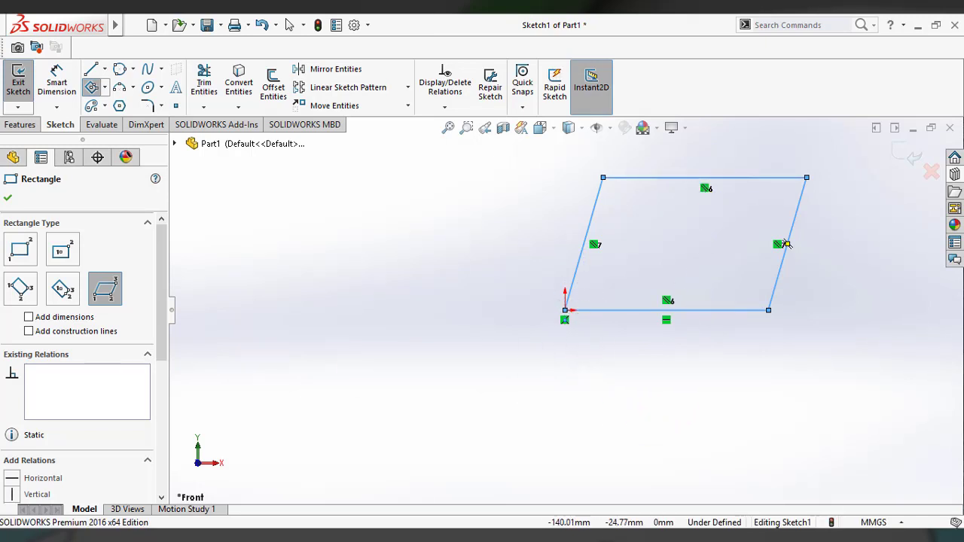
{"action": "left_click", "coordinate": [9, 182]}
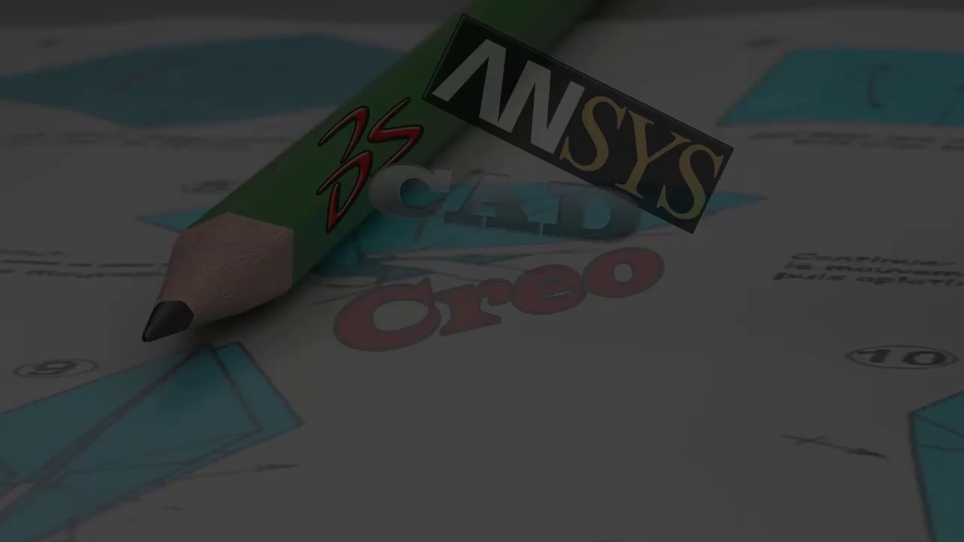